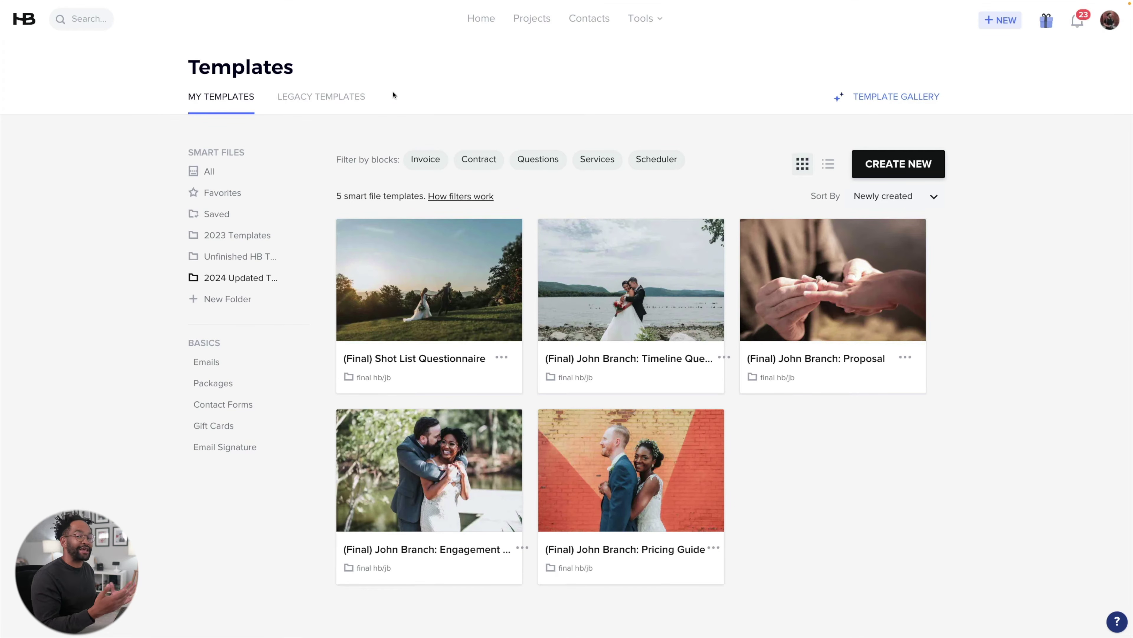
- Open the Shot List Questionnaire template and review its introduction, shot questions, family portraits section and closing block
click(414, 265)
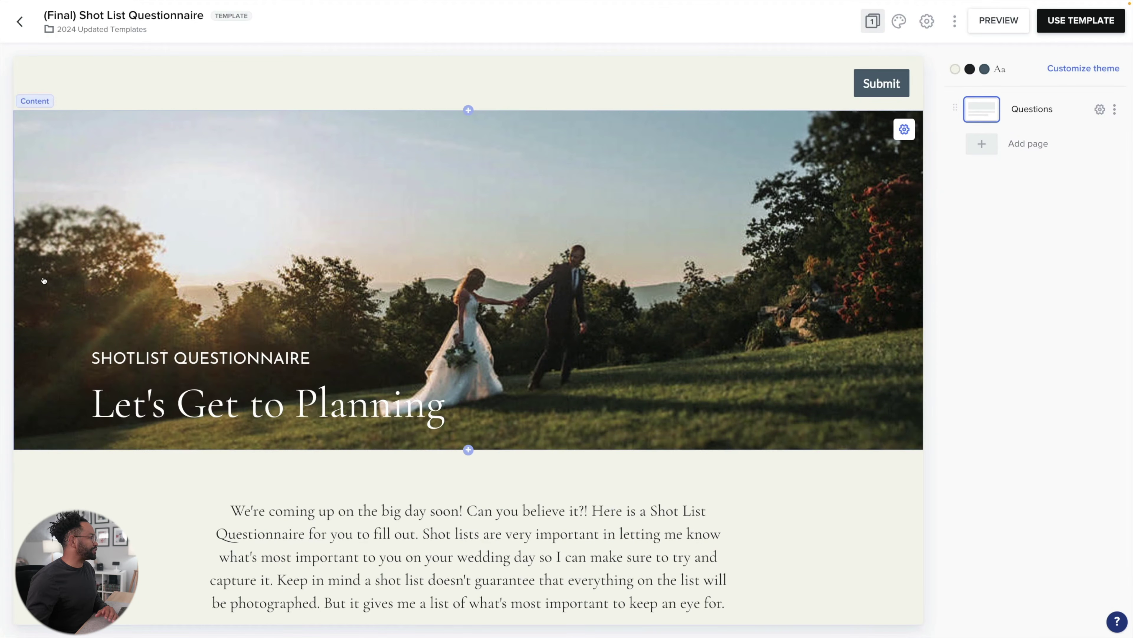
scroll(44, 280, down, 6)
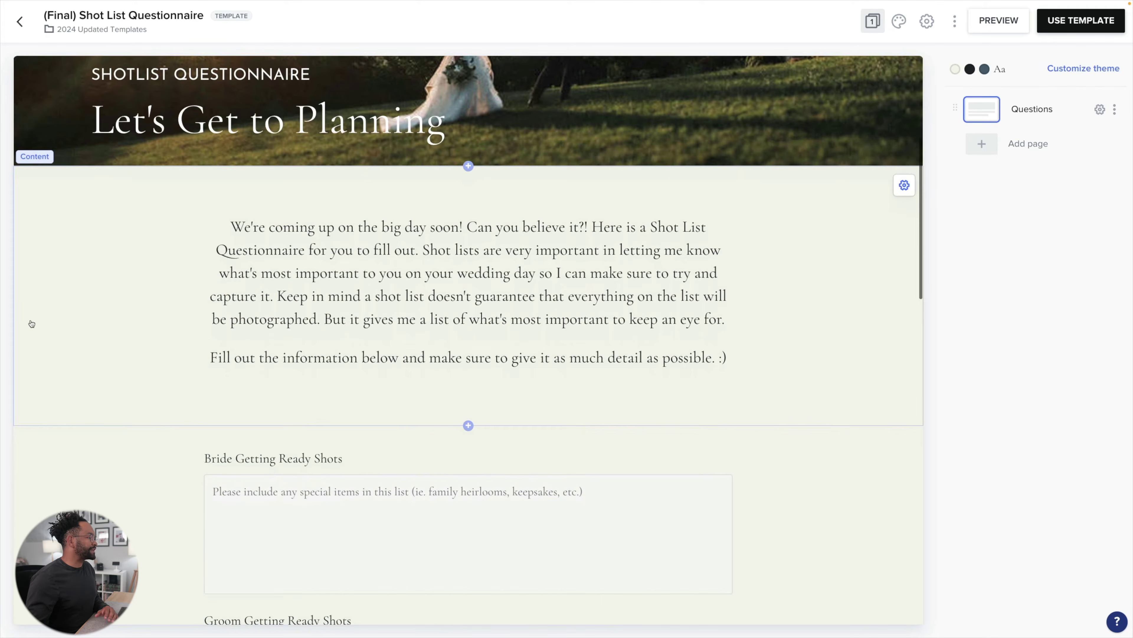
scroll(48, 307, down, 8)
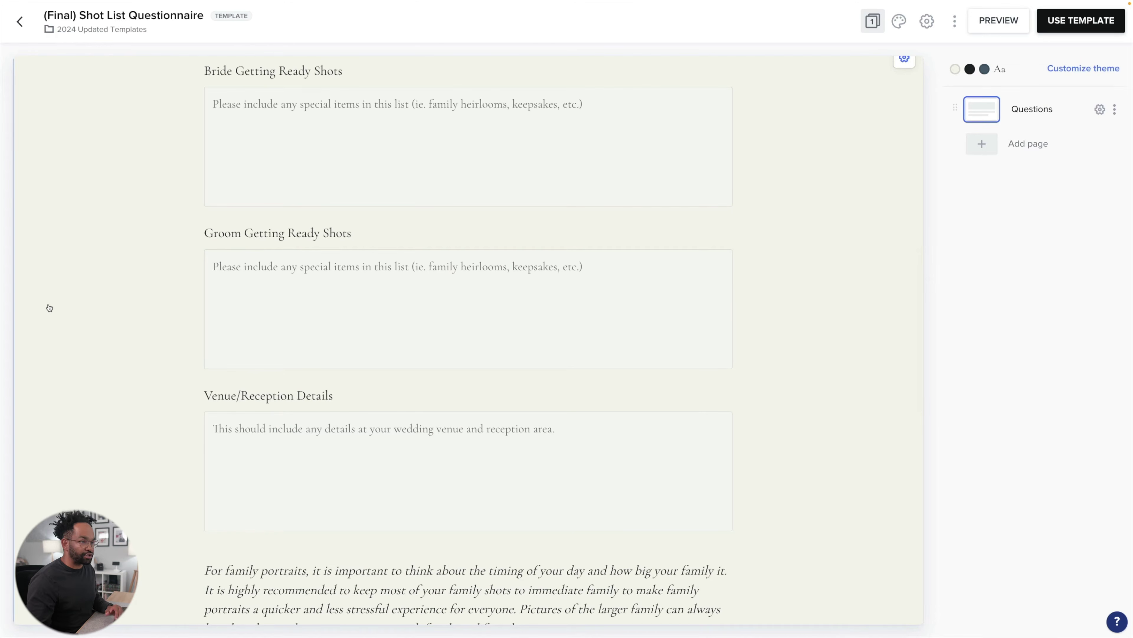
scroll(49, 307, down, 6)
scroll(49, 307, down, 2)
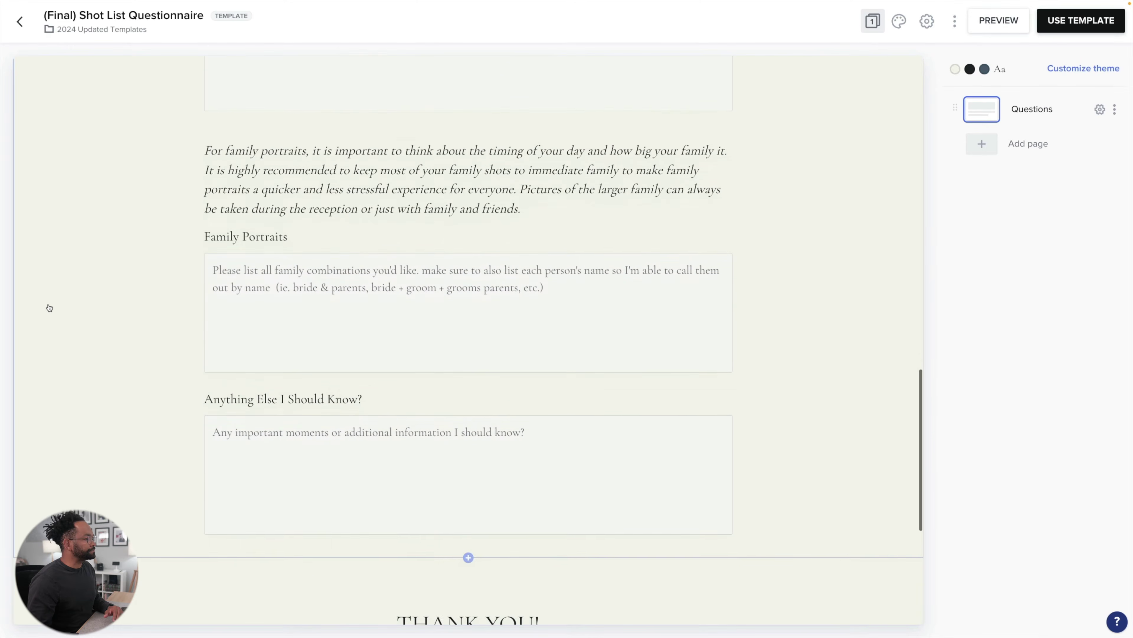
scroll(46, 306, down, 2)
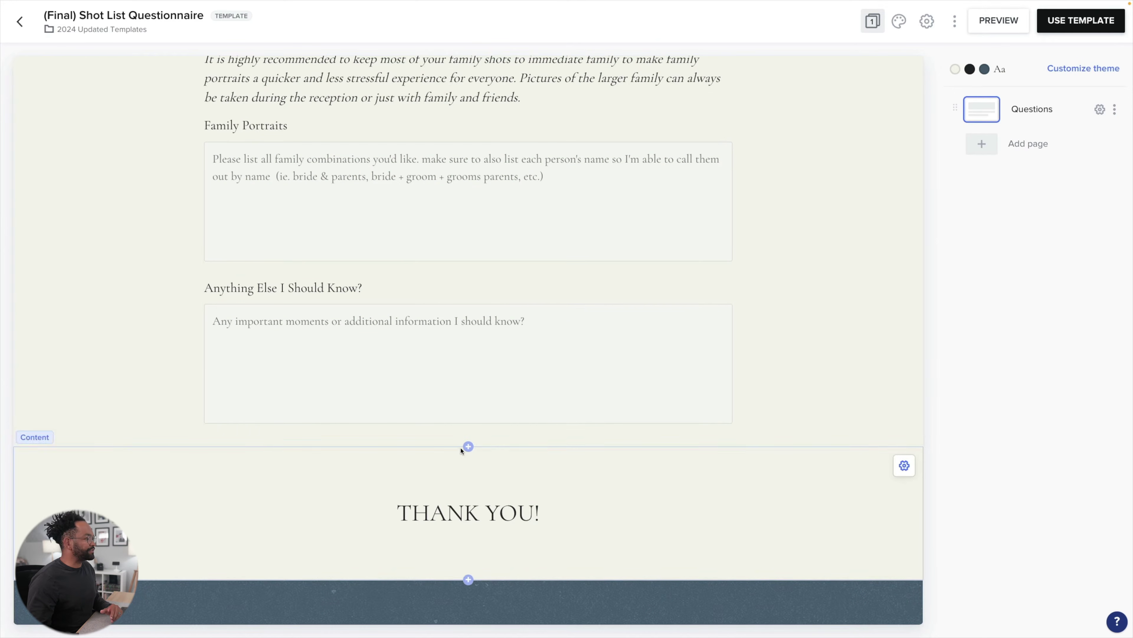
click(468, 446)
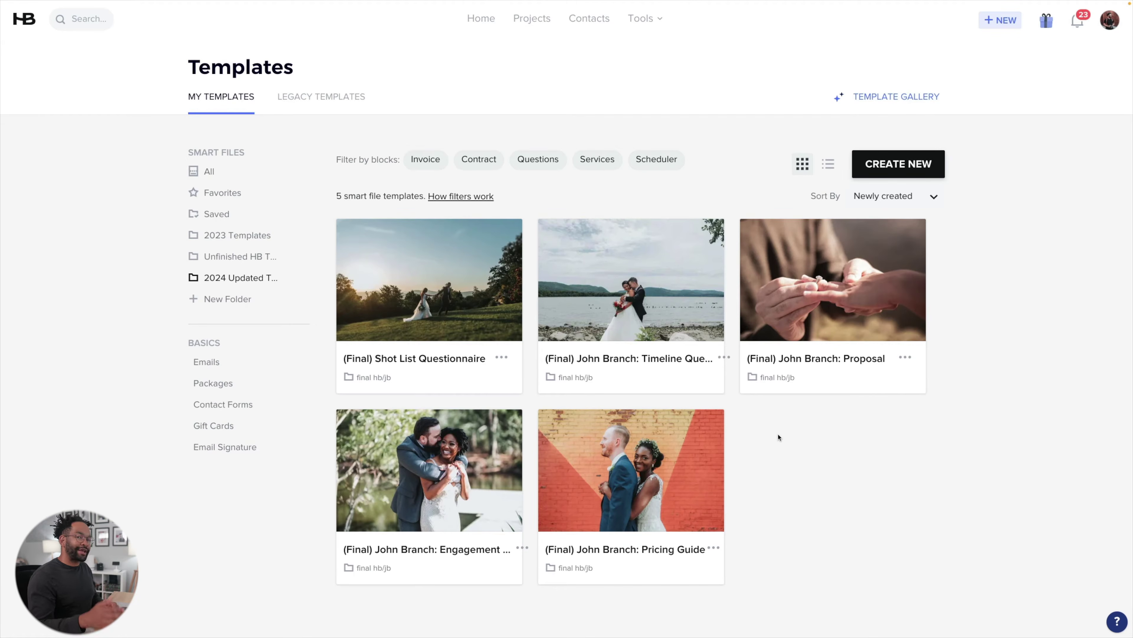
- Open the Pricing Guide template and review its Congratulations! page from the cover image through the welcome text and intro video
click(703, 457)
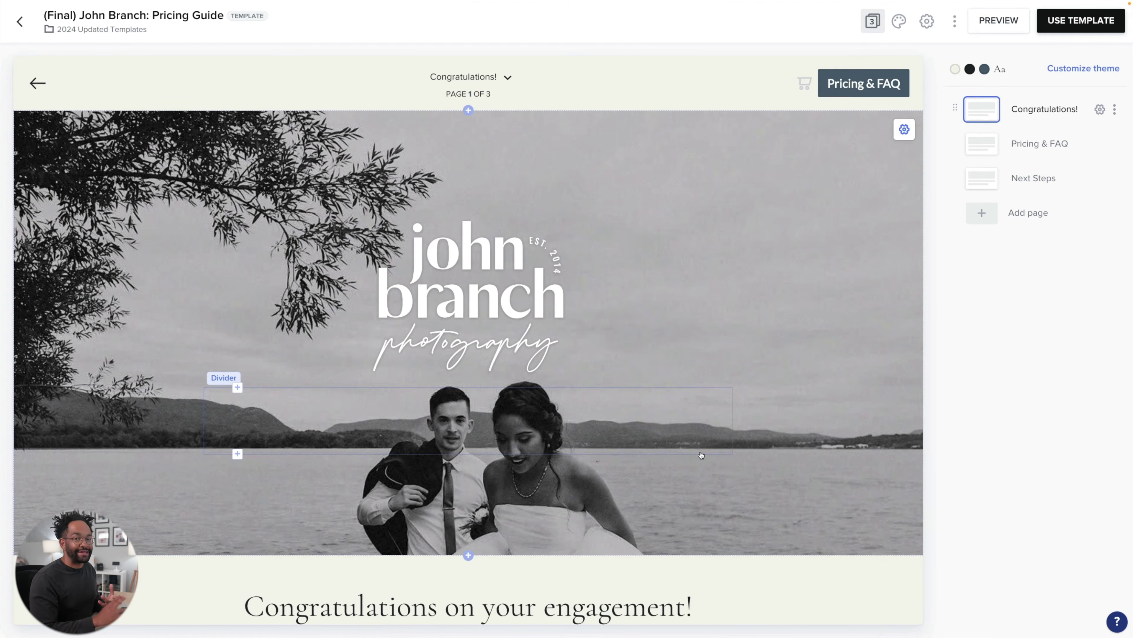
scroll(891, 316, down, 10)
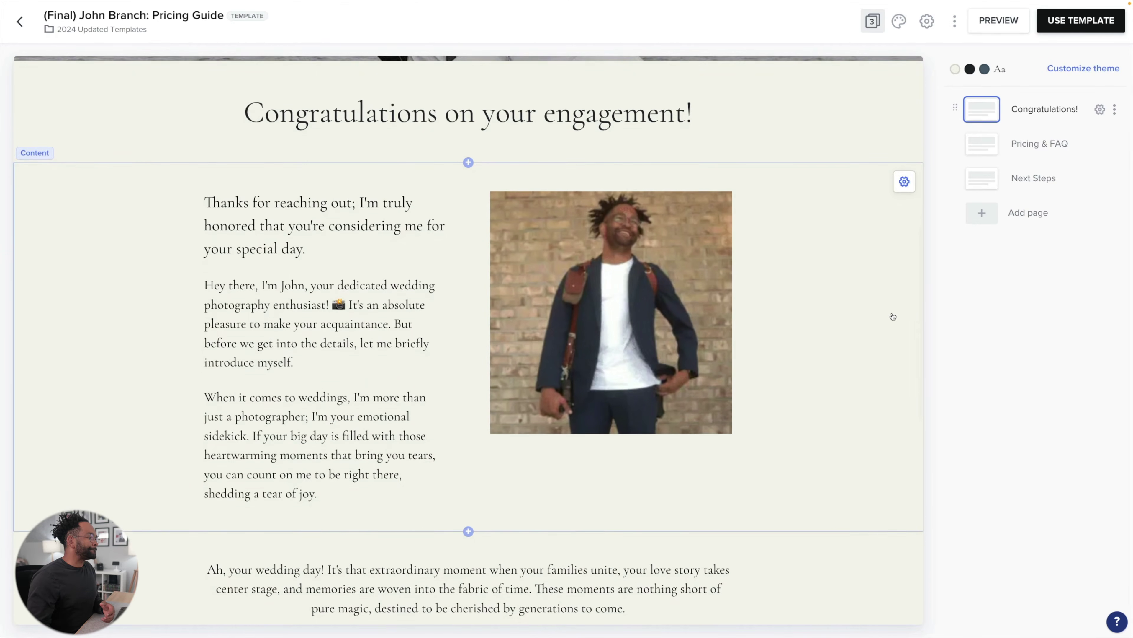
scroll(893, 316, down, 2)
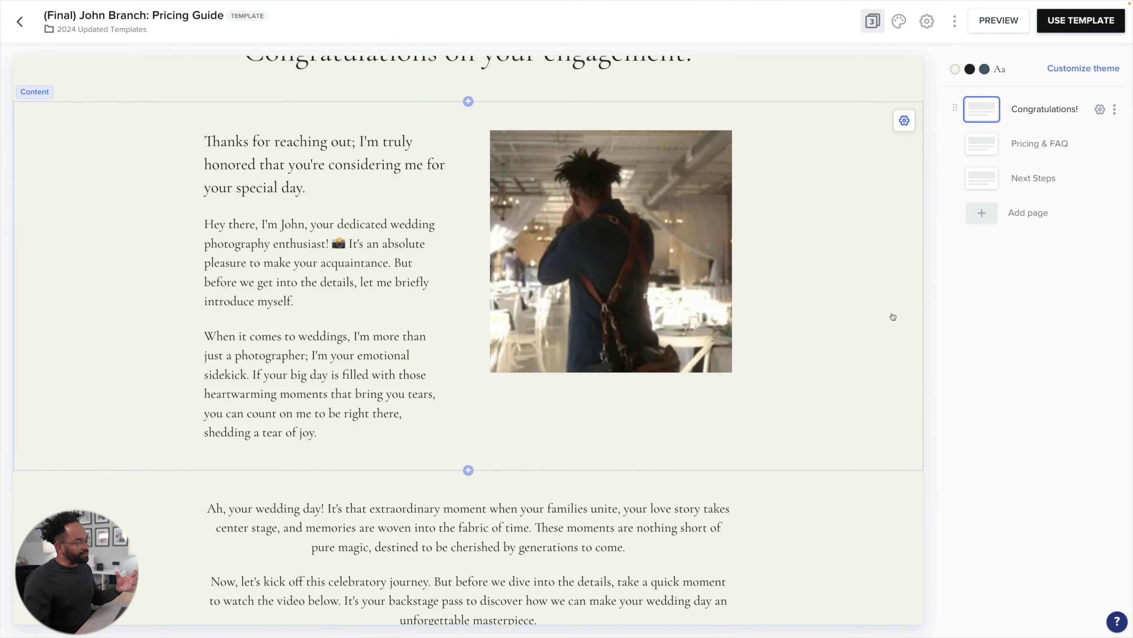
scroll(892, 316, down, 8)
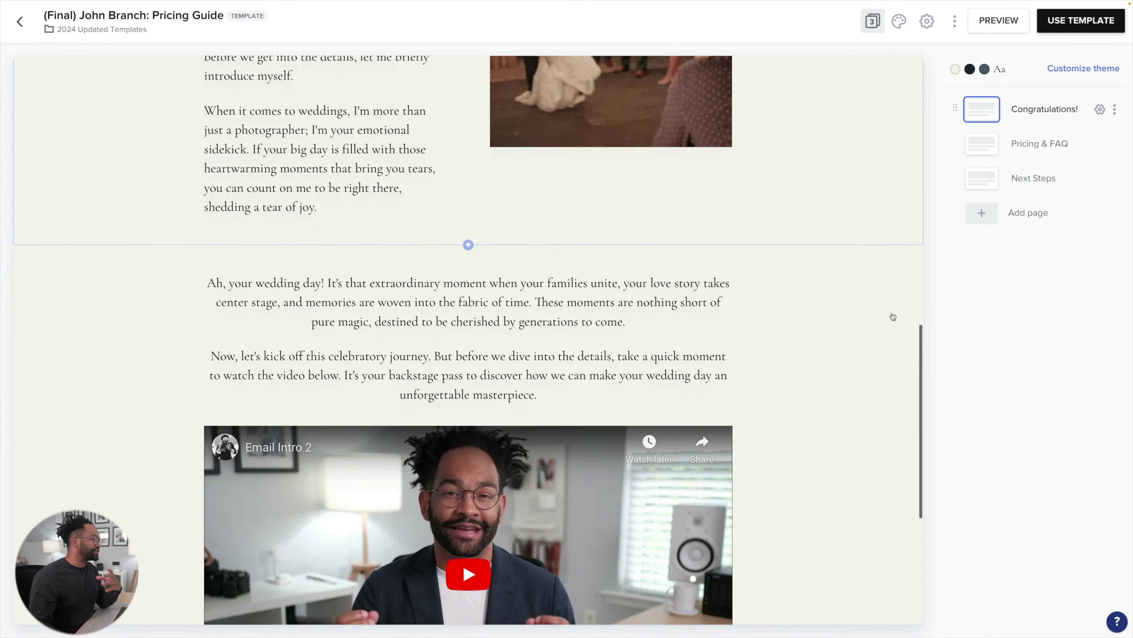
scroll(893, 316, down, 3)
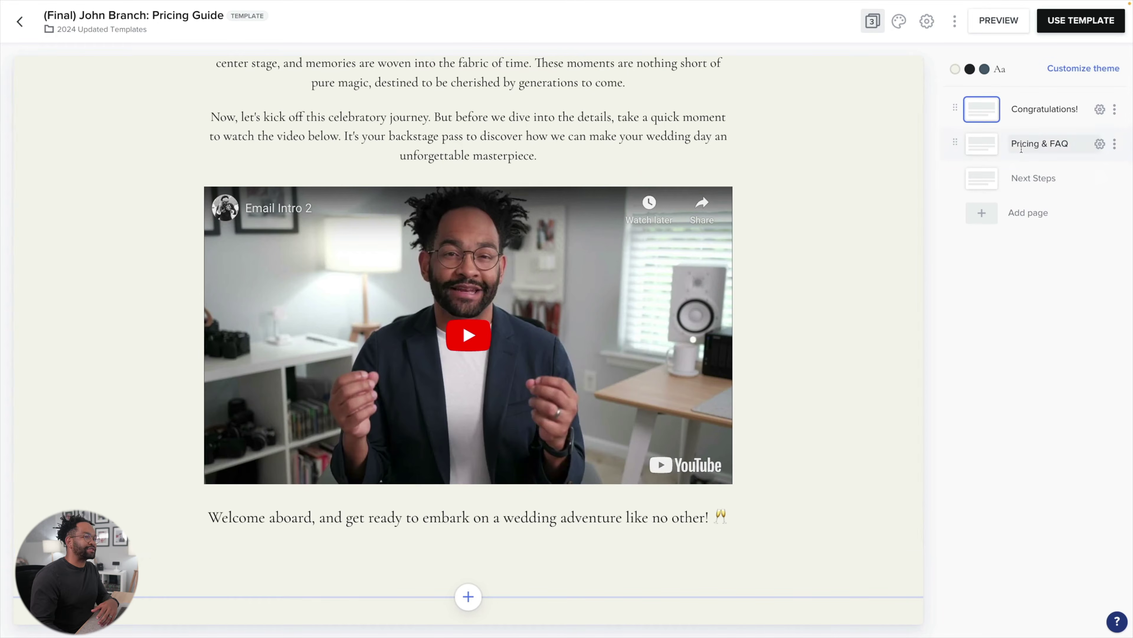
scroll(816, 218, down, 3)
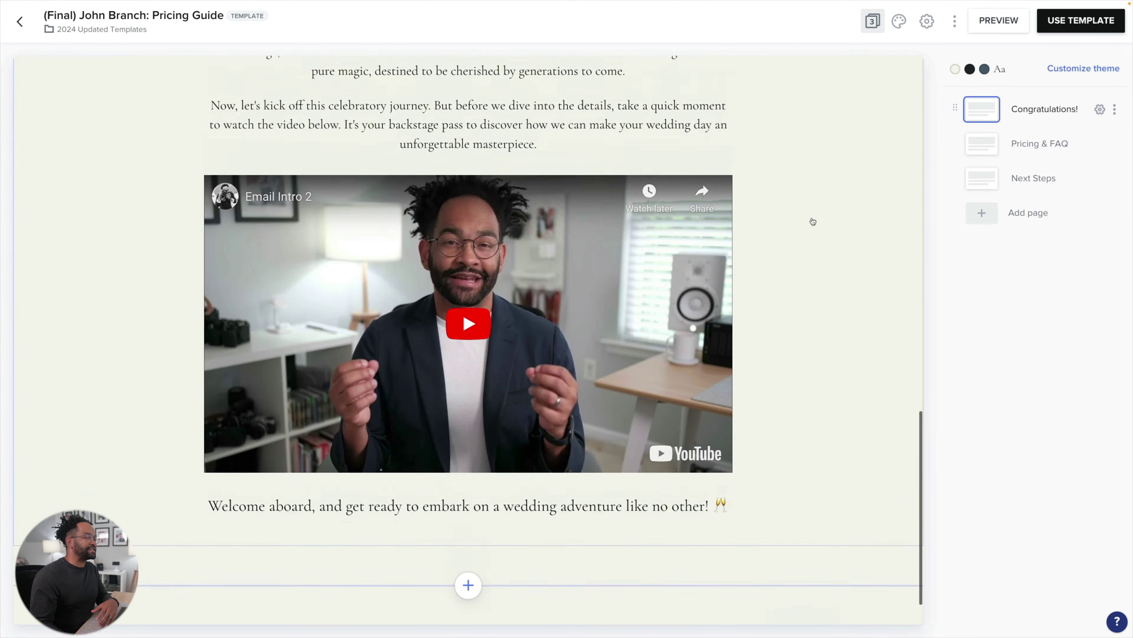
scroll(826, 580, down, 1)
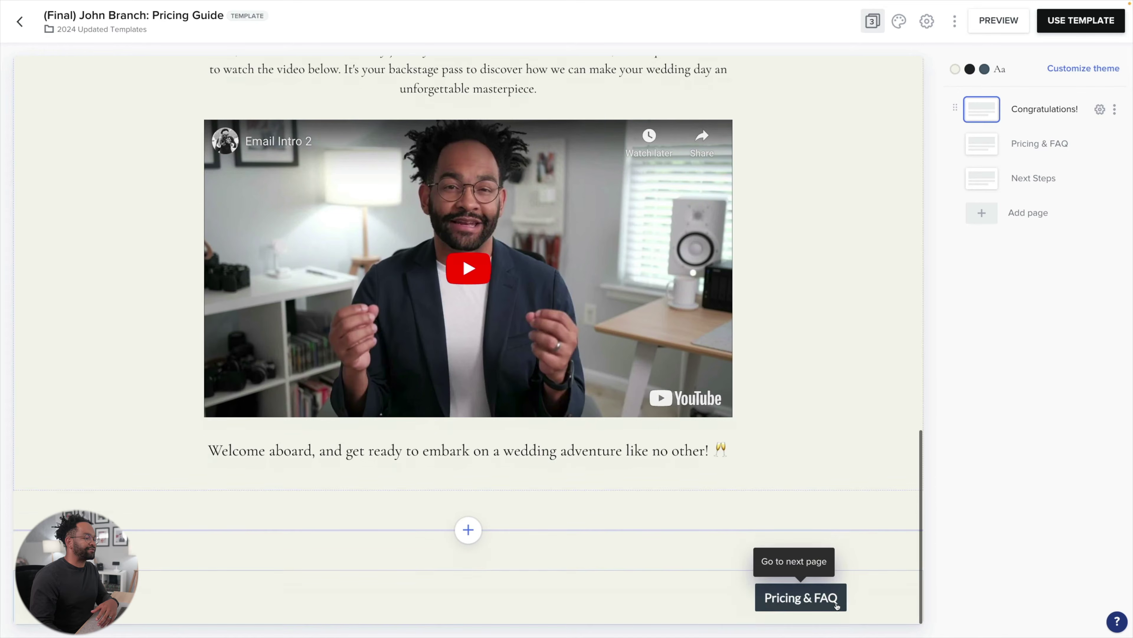
- View the Pricing & FAQ page of the Pricing Guide, examining the Wedding package, the optional add-on services and the Frequently Asked Questions
click(980, 146)
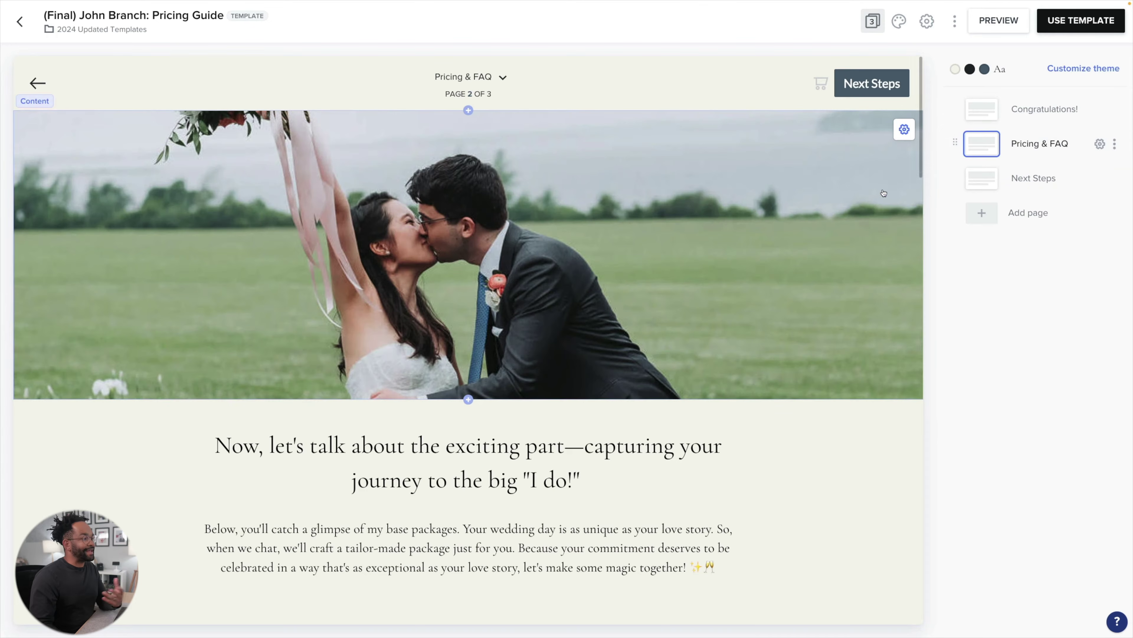
scroll(764, 249, down, 7)
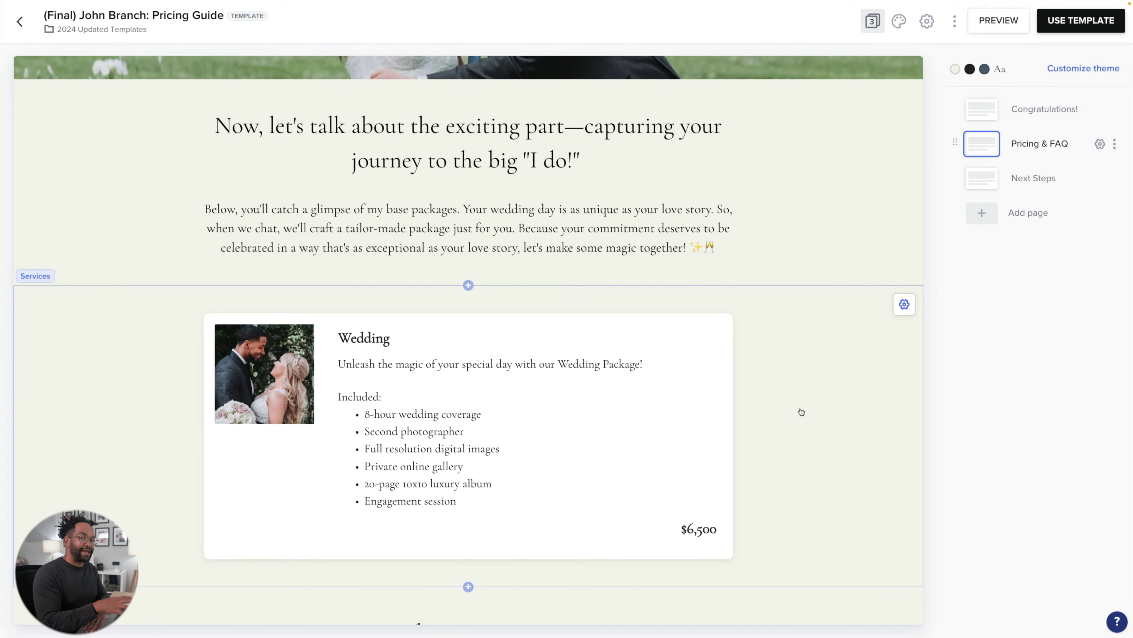
scroll(802, 411, down, 6)
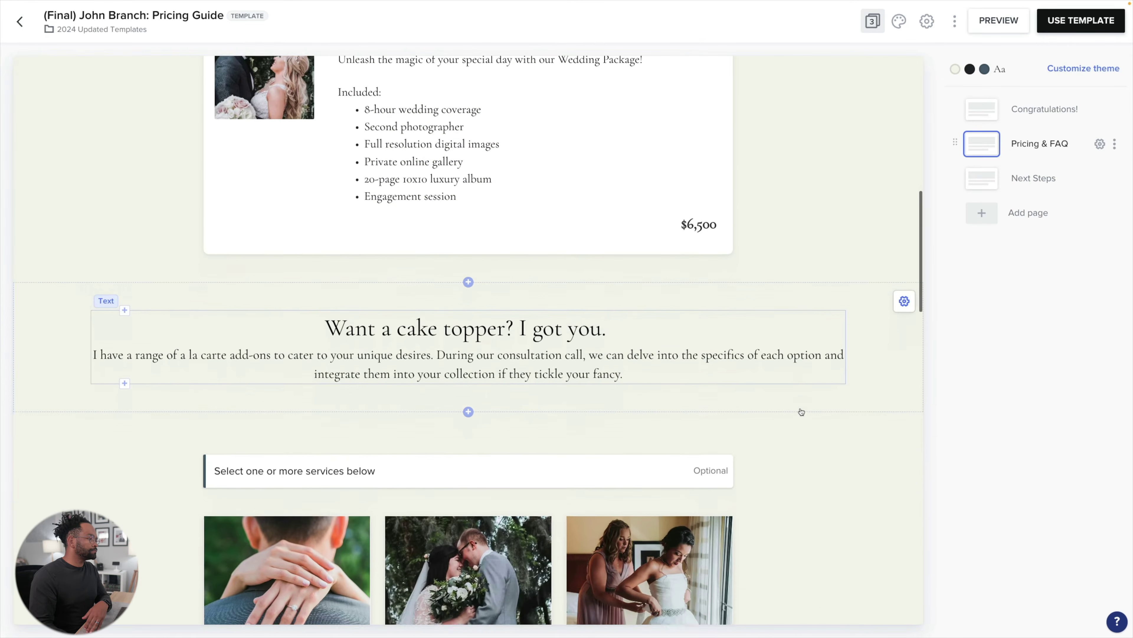
scroll(801, 412, down, 7)
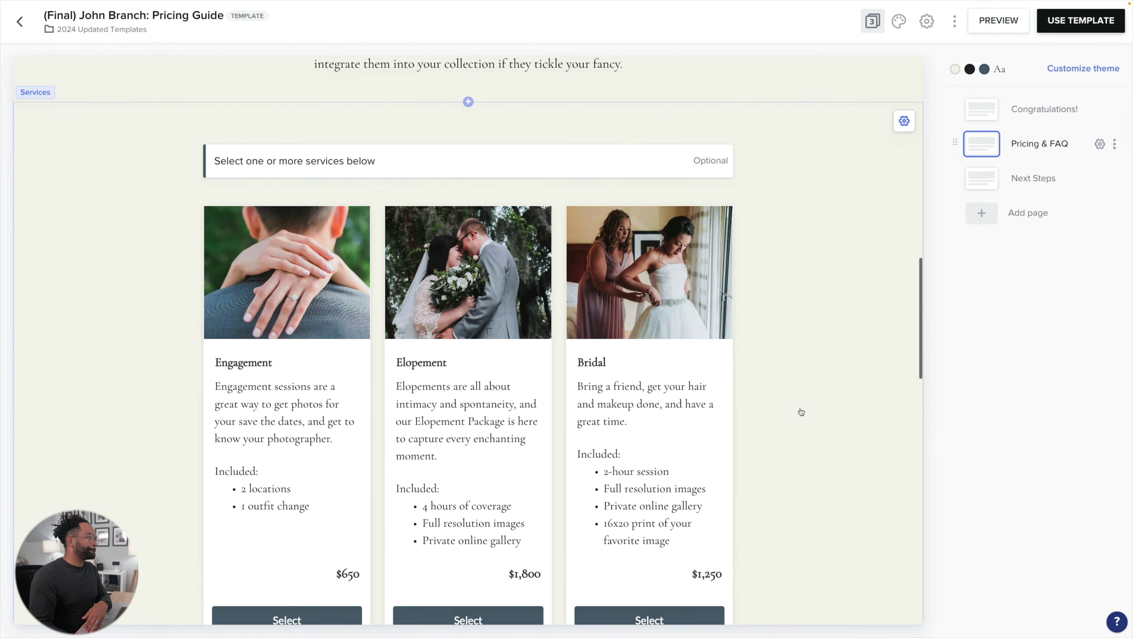
scroll(801, 411, down, 1)
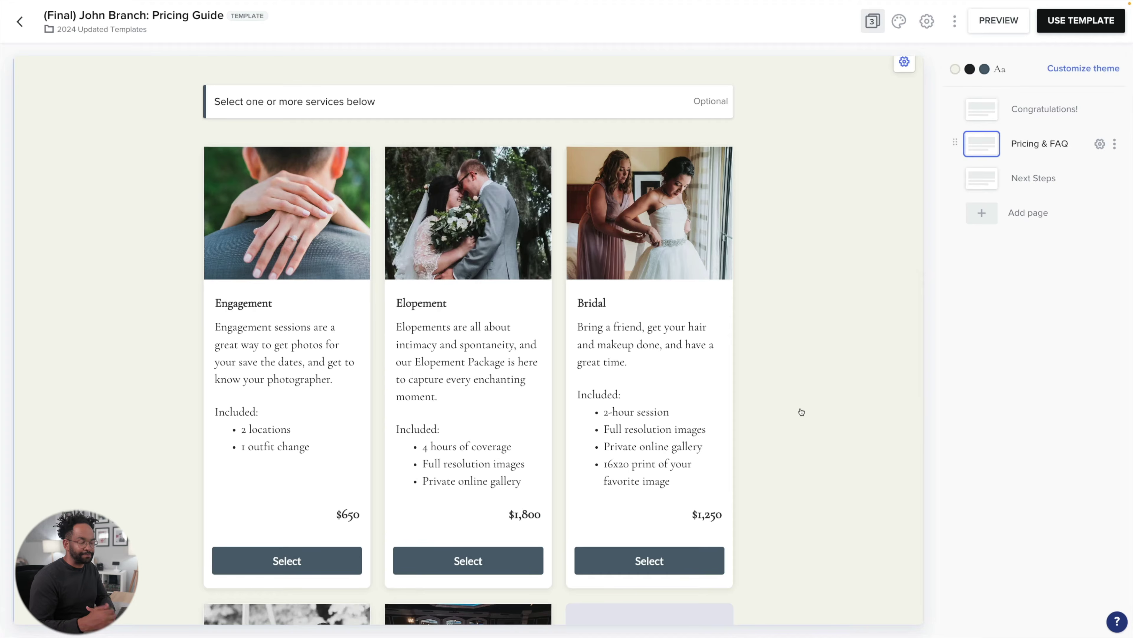
scroll(802, 412, down, 9)
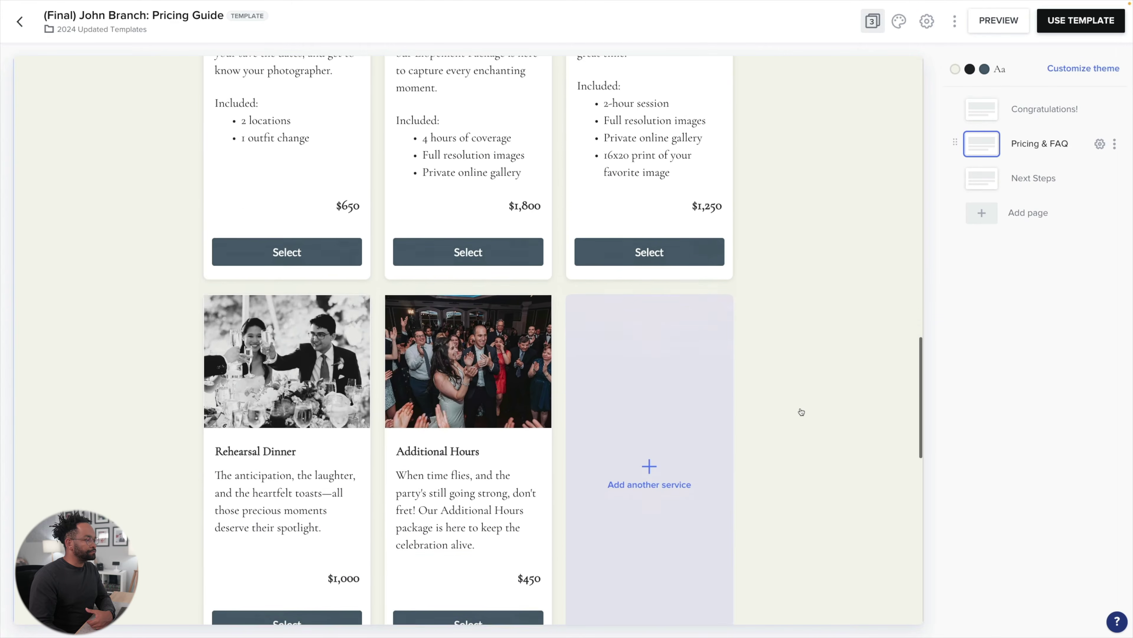
scroll(801, 412, down, 6)
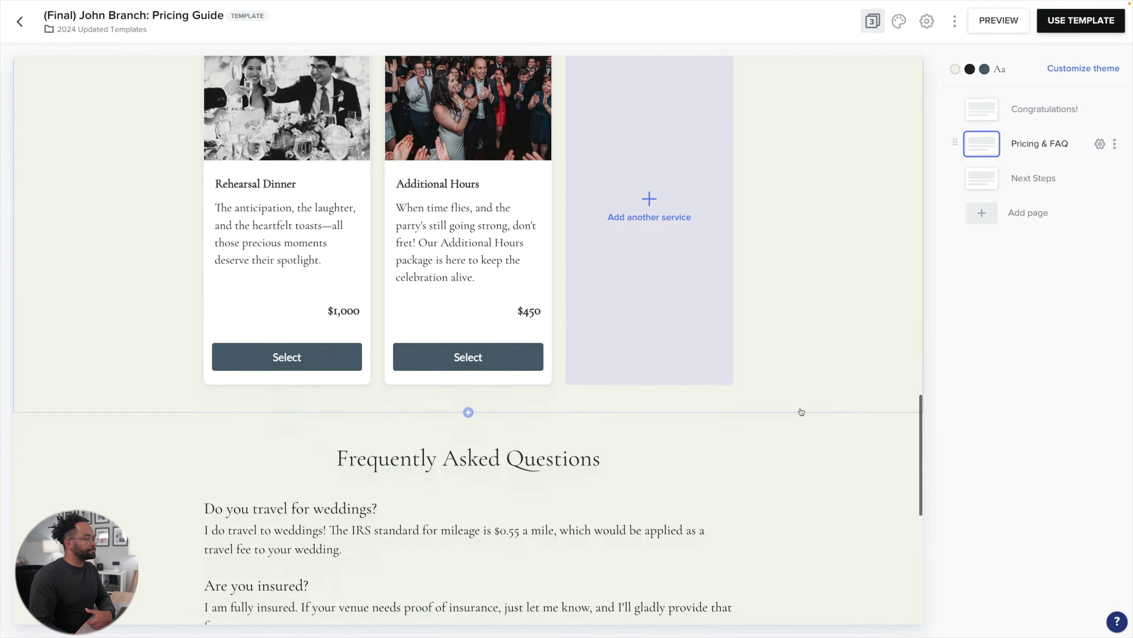
scroll(801, 412, down, 5)
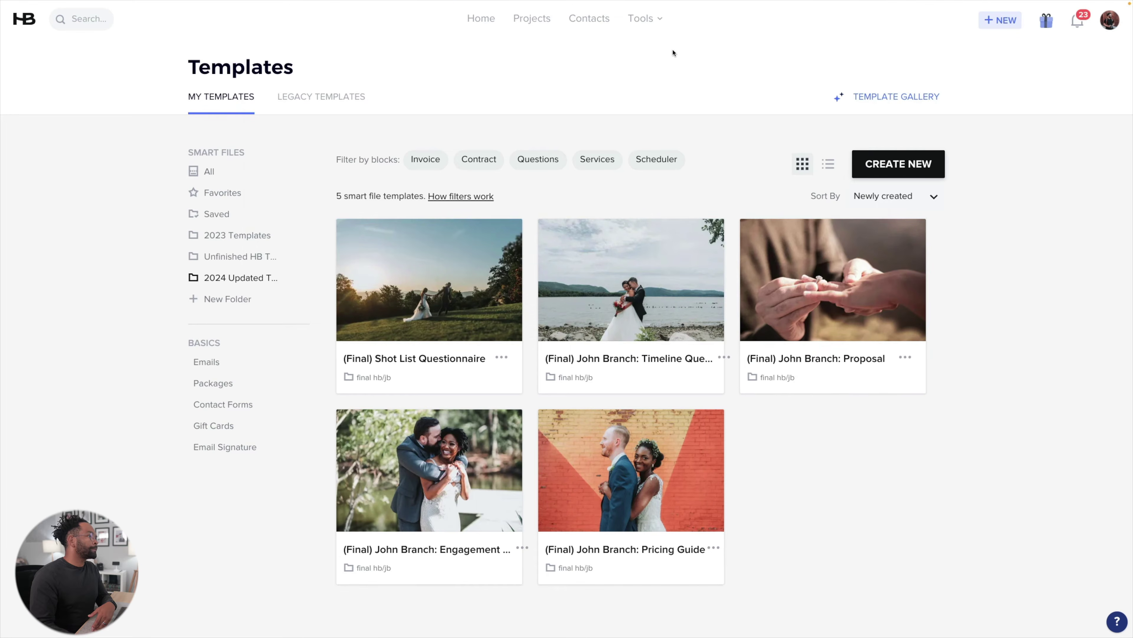
- Open the Wedding Workflow automation and review its sequence of smart file and email steps
click(655, 25)
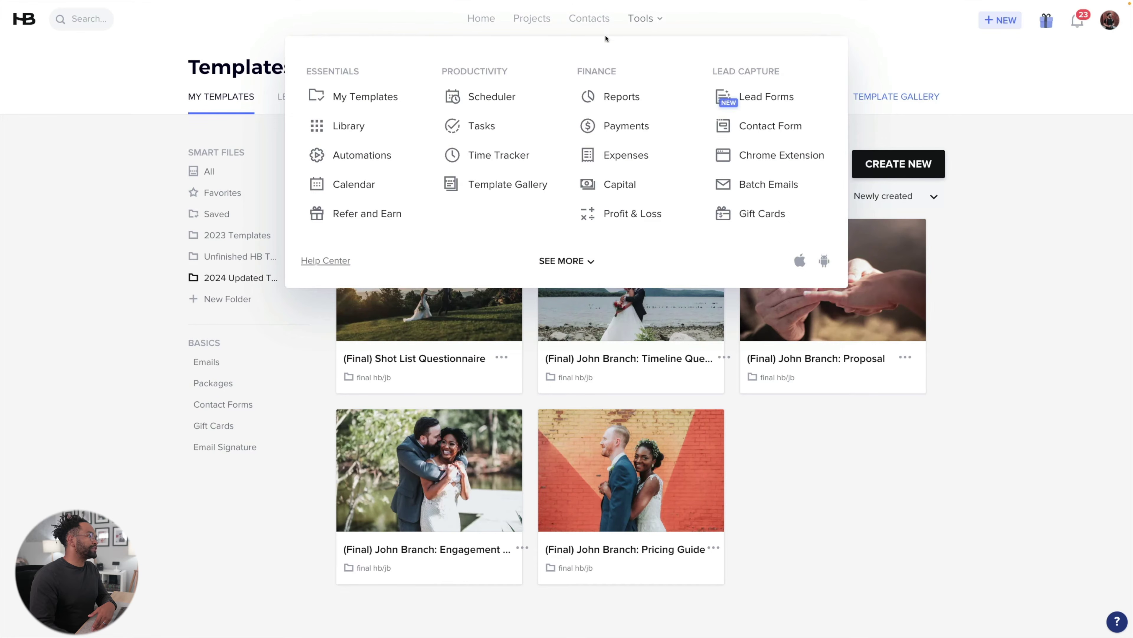
click(357, 155)
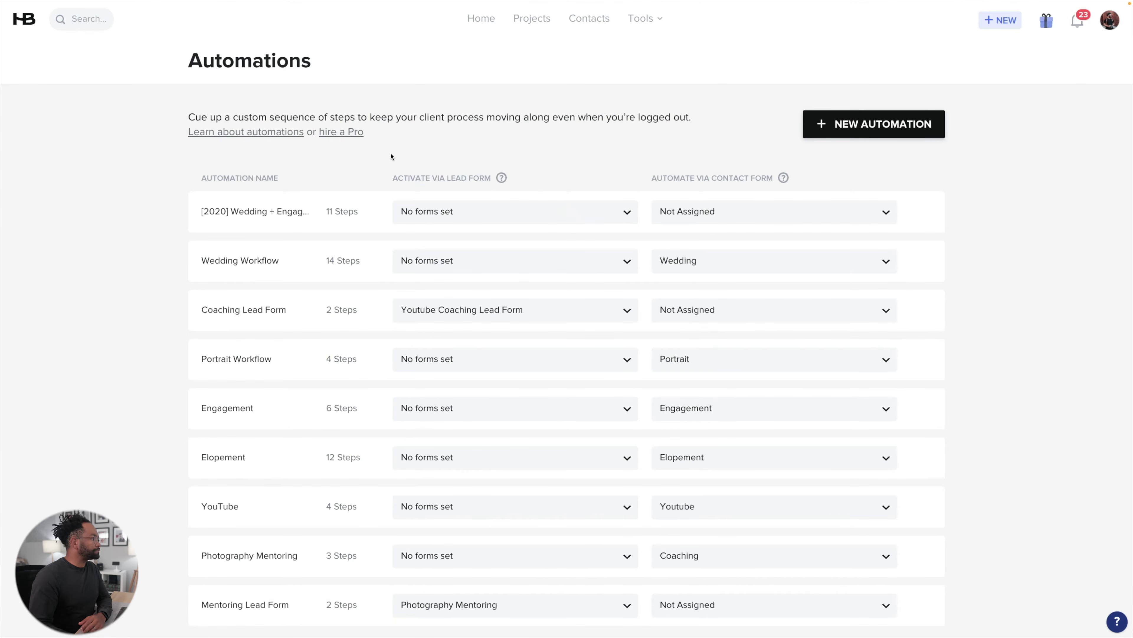
click(257, 259)
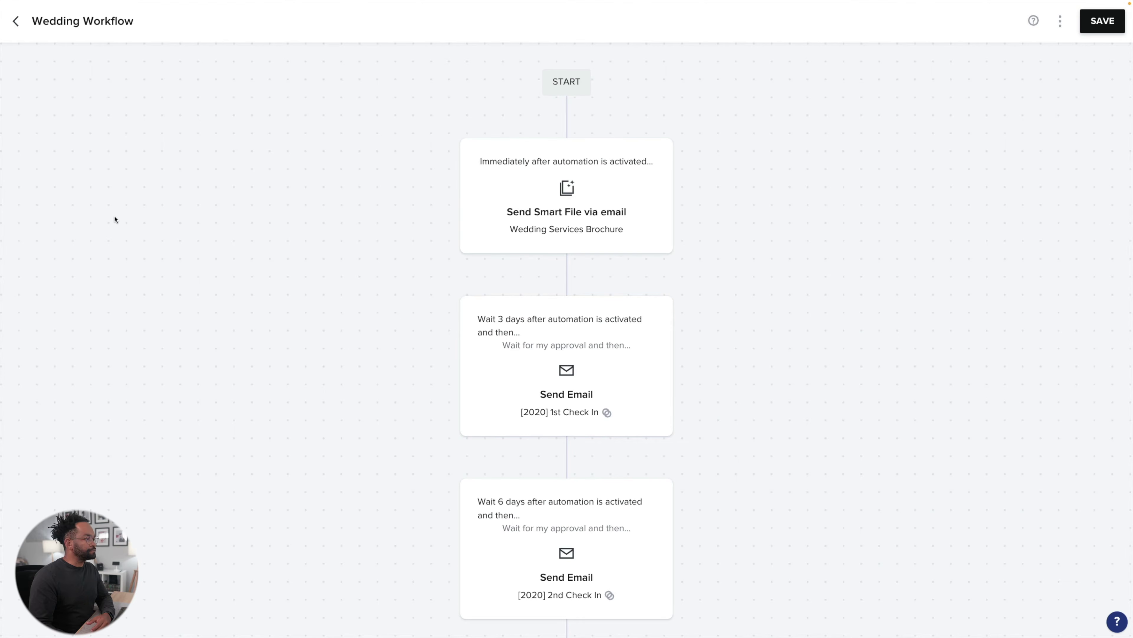
scroll(387, 262, down, 5)
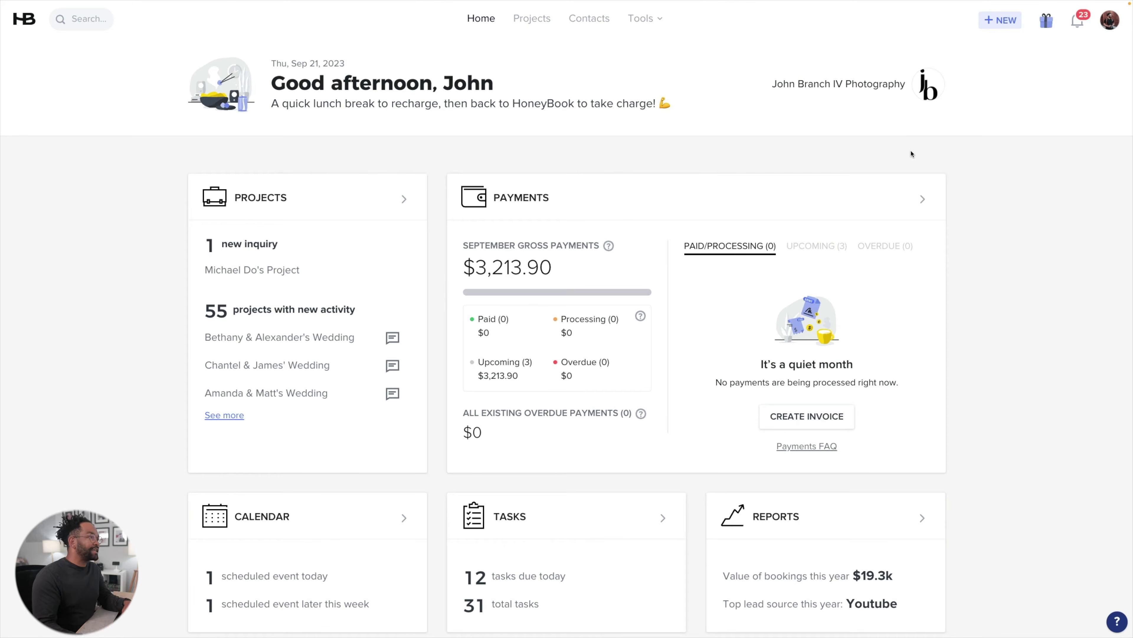
- Open the Photography Mentoring lead form and check which block types can be added above its header
click(649, 23)
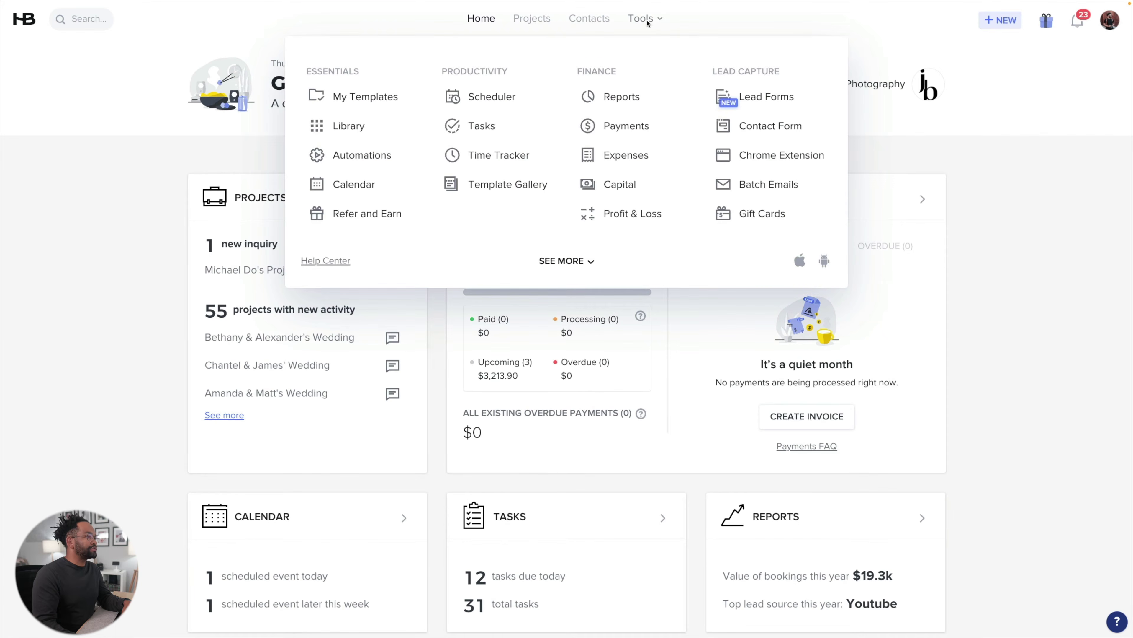
click(749, 96)
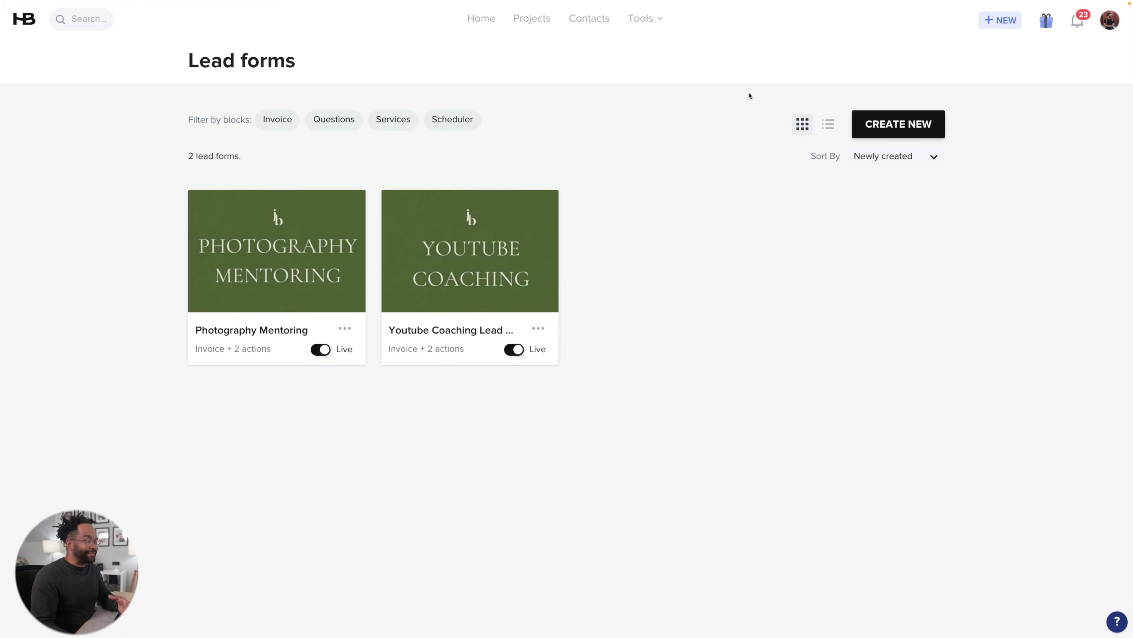
click(299, 242)
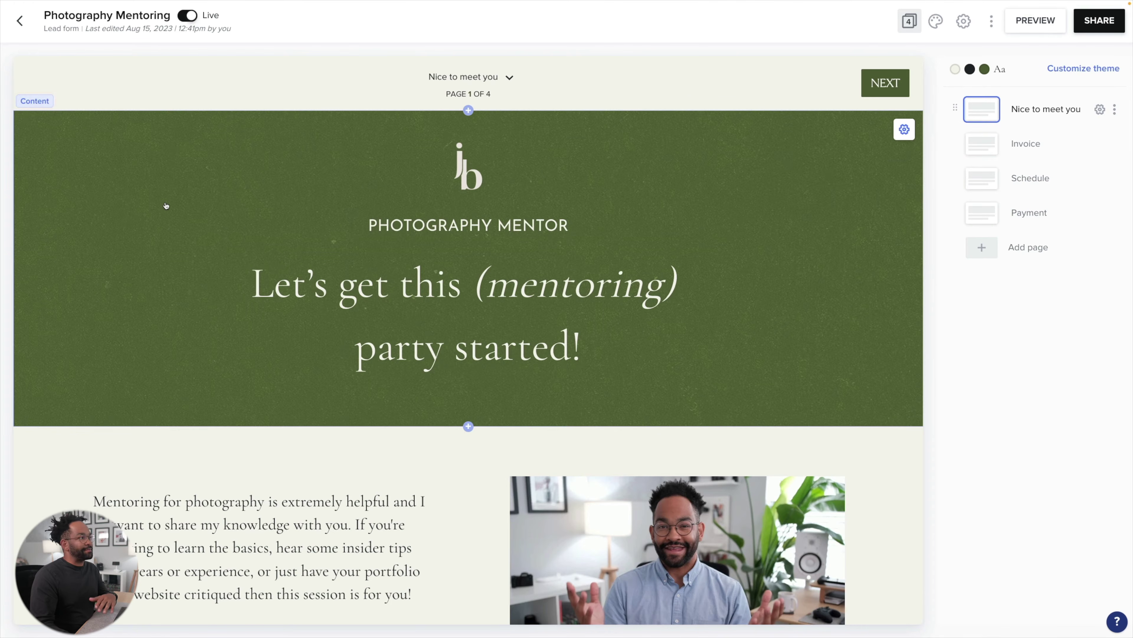
click(468, 110)
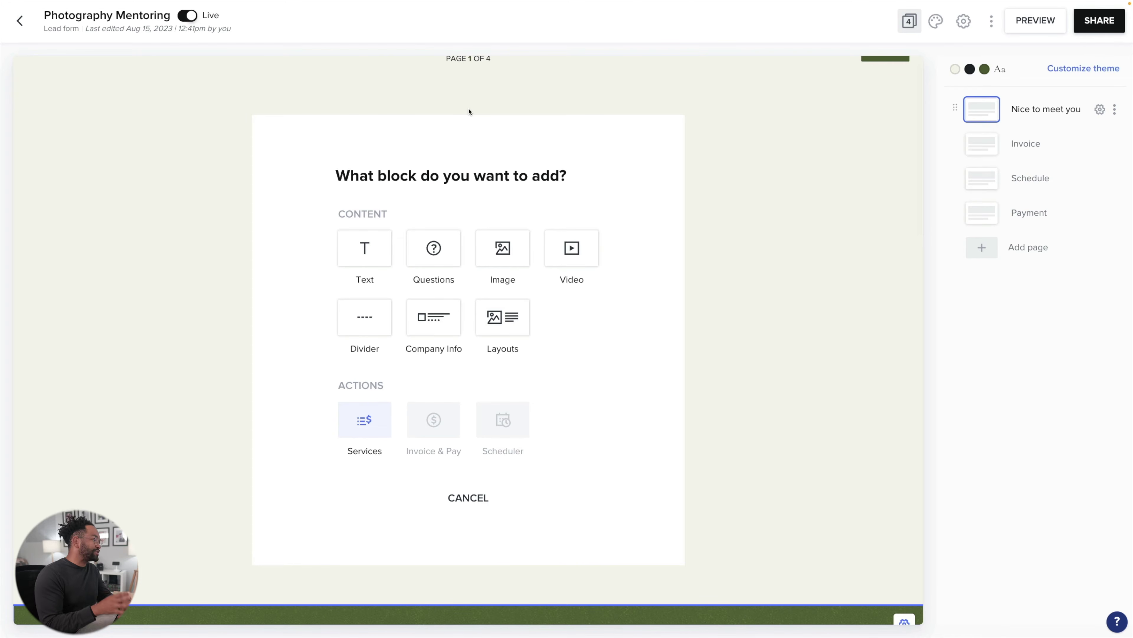
click(469, 111)
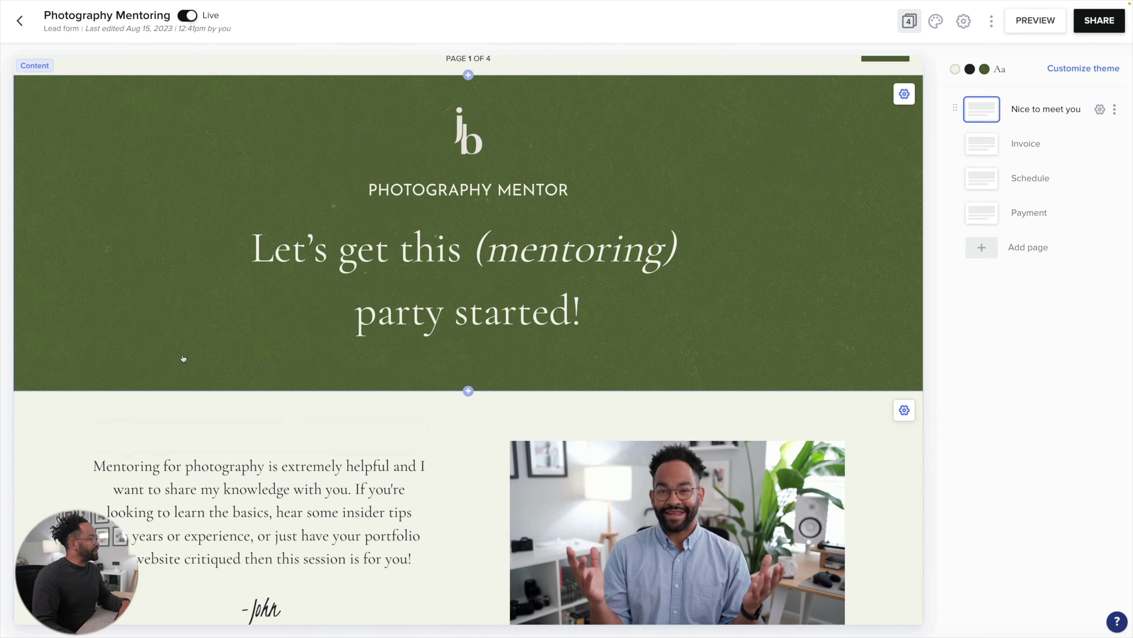
- Review the lead form's Nice to meet you page, including the mentoring introduction, contact fields and project questions
scroll(683, 384, down, 5)
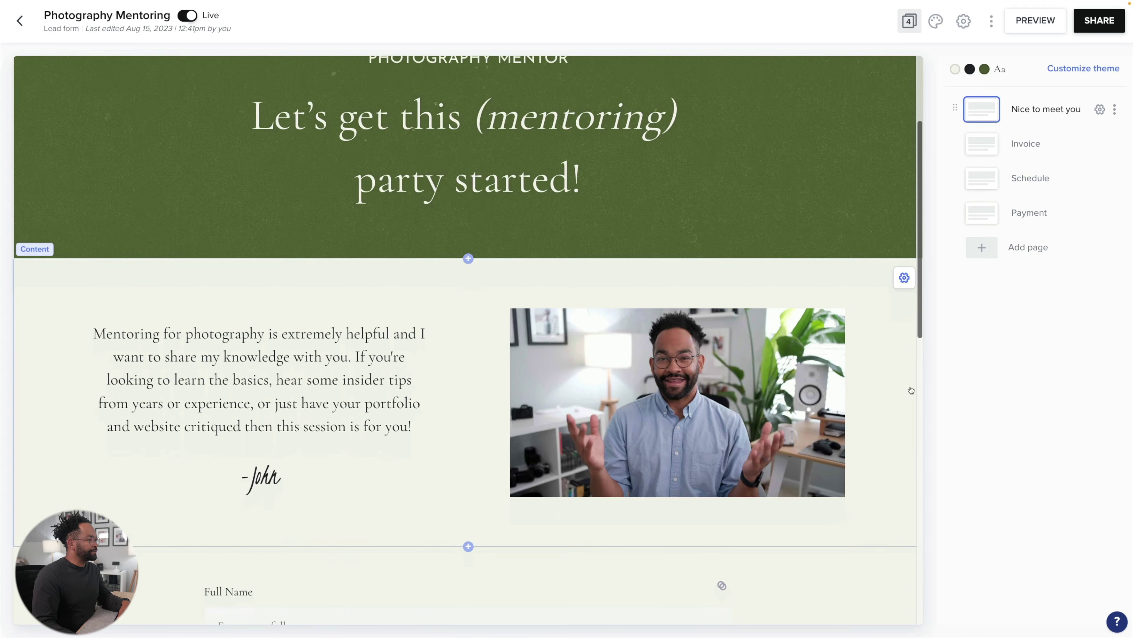
scroll(874, 423, down, 7)
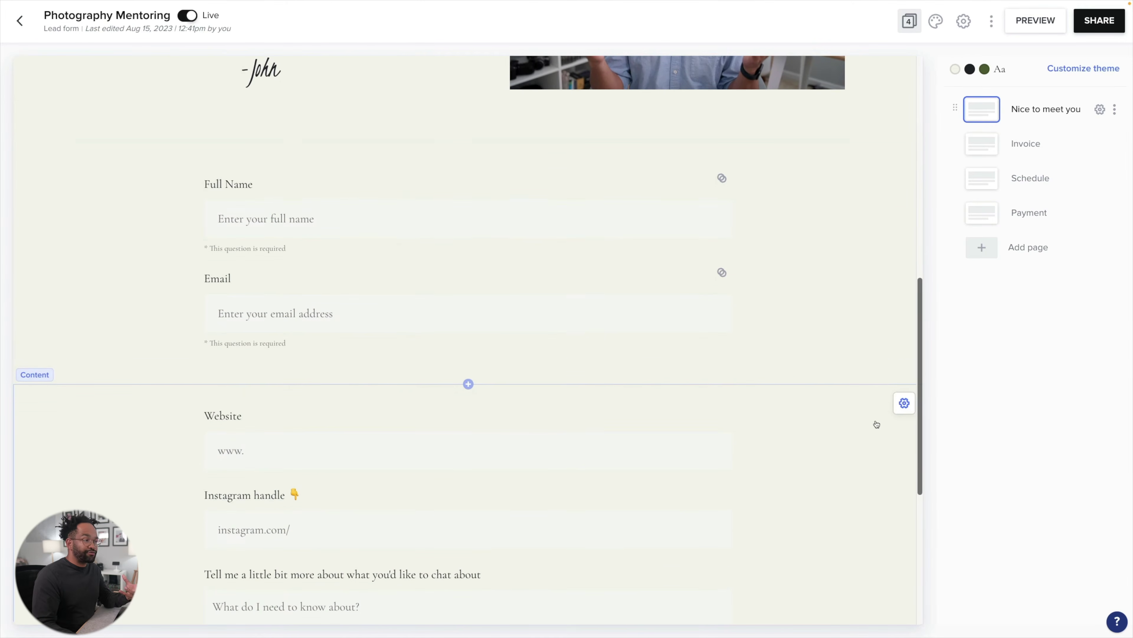
scroll(876, 424, down, 4)
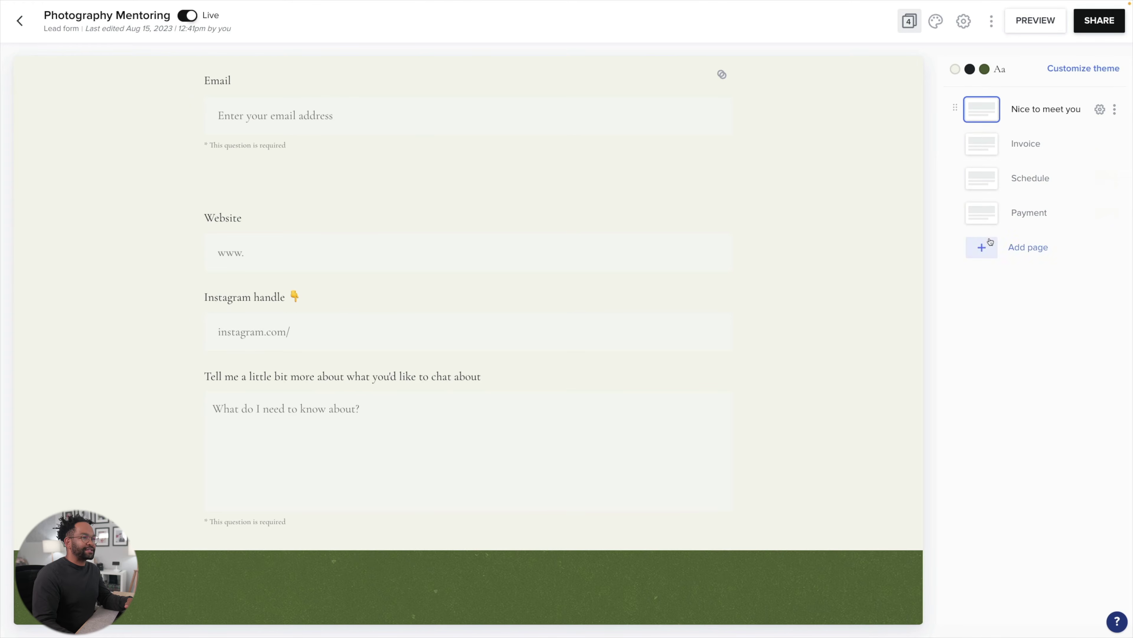
- View the lead form's Invoice page and examine the Photography Mentorship service and the invoice total section
click(984, 149)
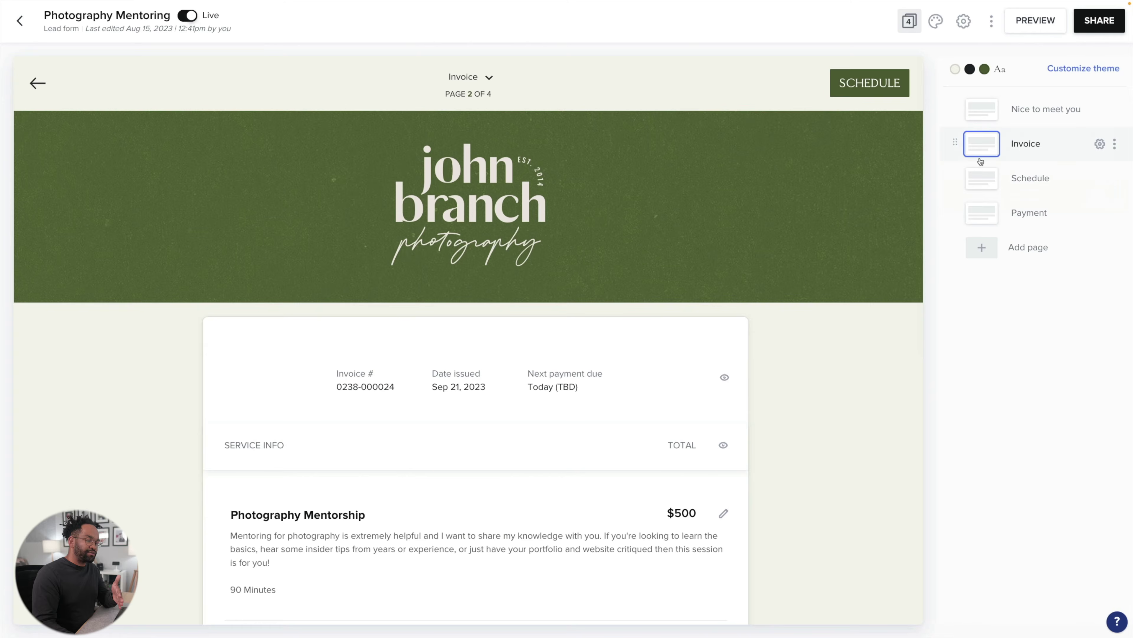
scroll(903, 344, down, 3)
scroll(902, 343, down, 2)
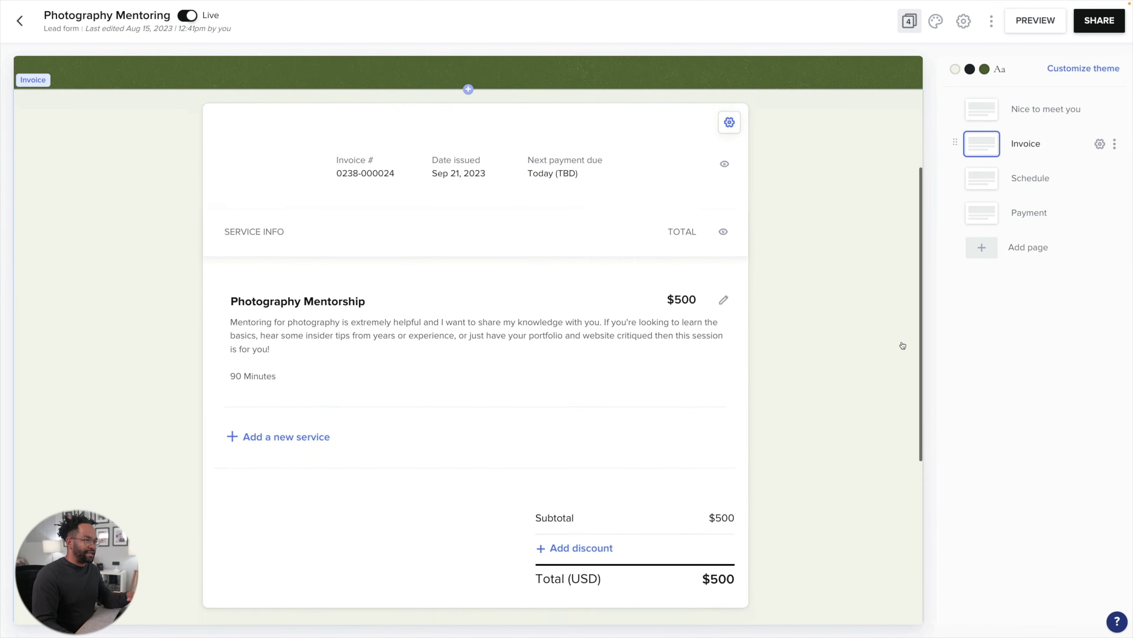
- View the lead form's Schedule page and examine the scheduler block's calendar and time slots
click(966, 178)
scroll(878, 326, down, 8)
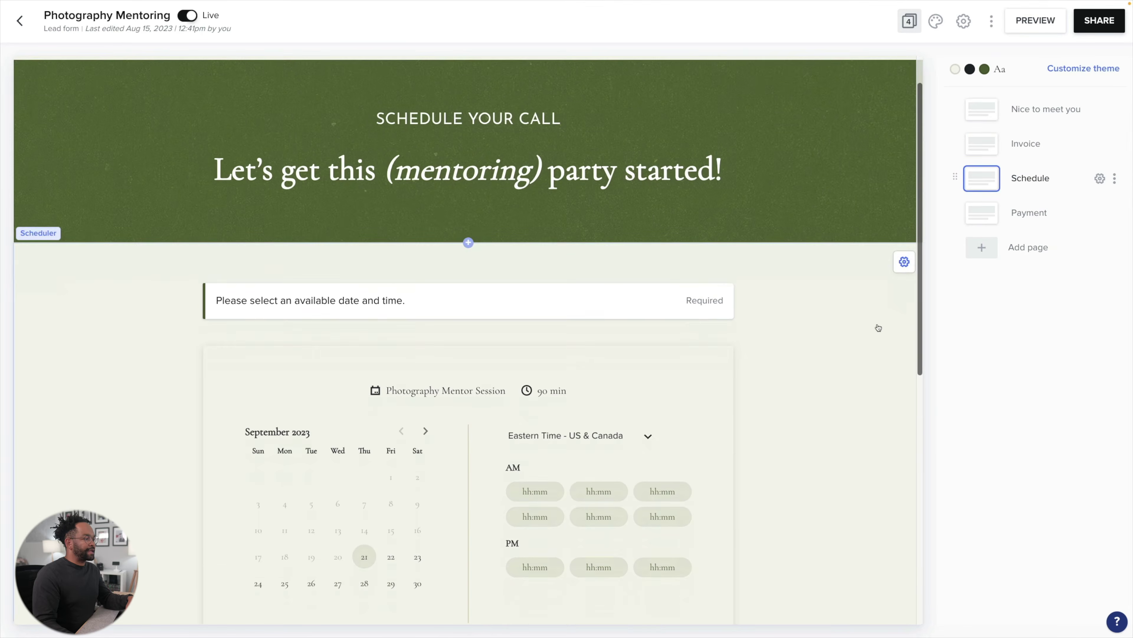
scroll(878, 328, down, 5)
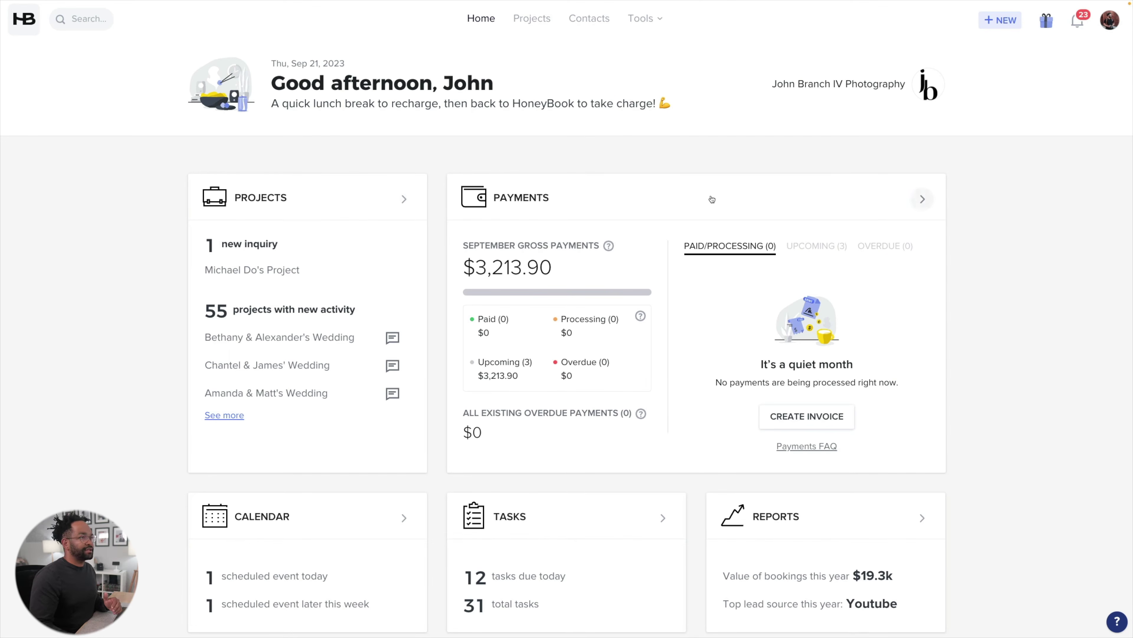
- Check the unread notifications on the home dashboard and open the list of active projects
click(1078, 21)
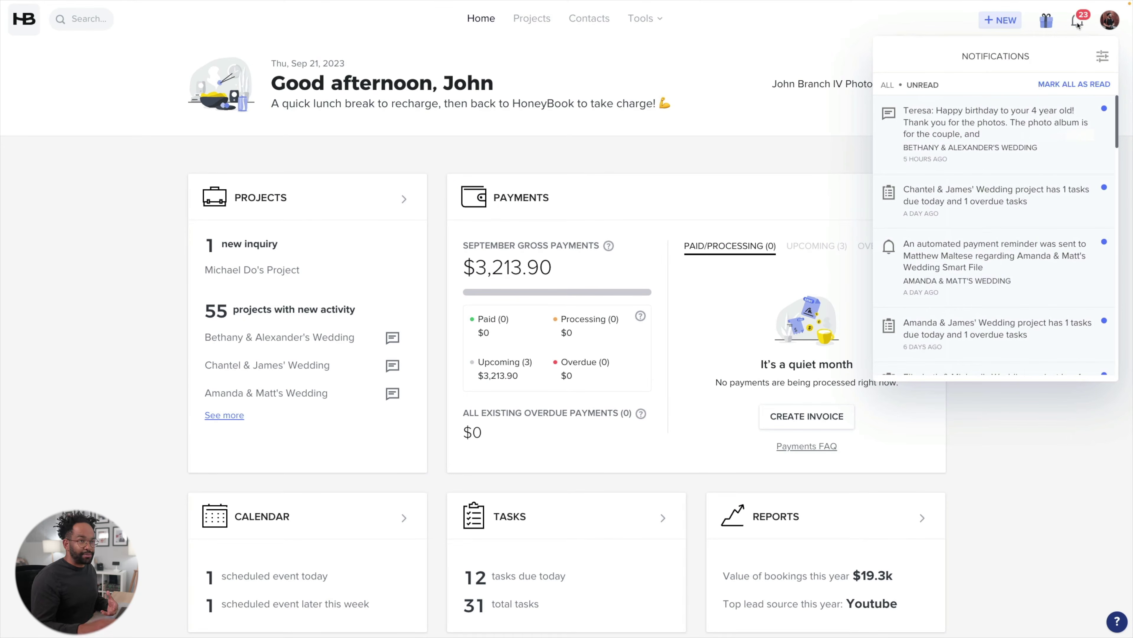
click(532, 18)
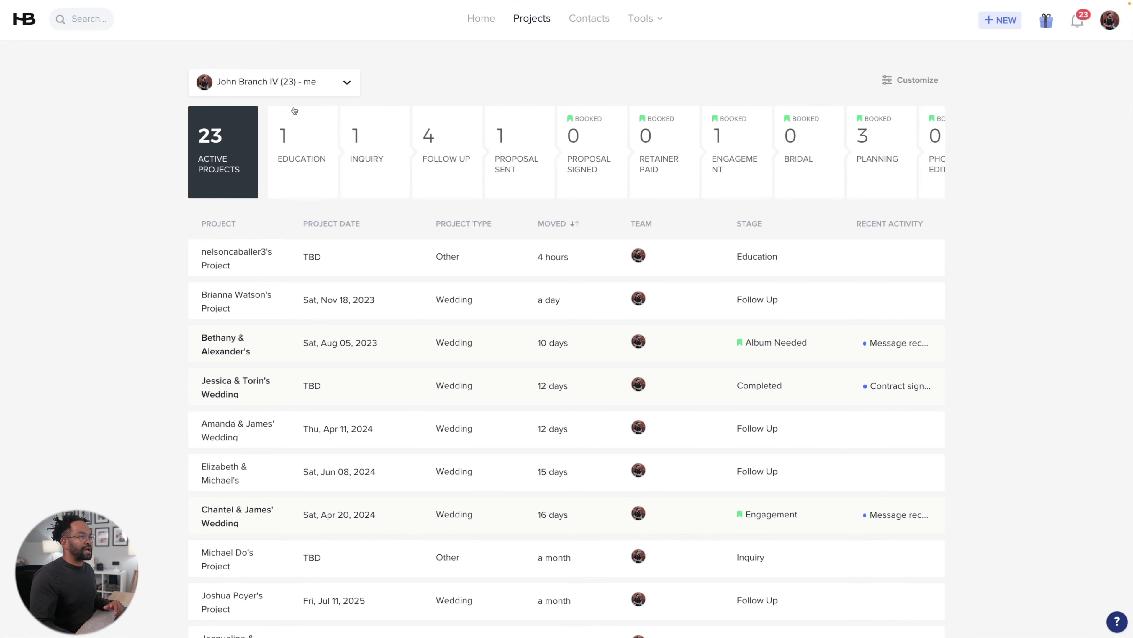
- Examine the project pipeline's customization options and the locked stages' automation descriptions, including Inquiry, Proposal Sent and Retainer Paid, and leave without saving
click(895, 83)
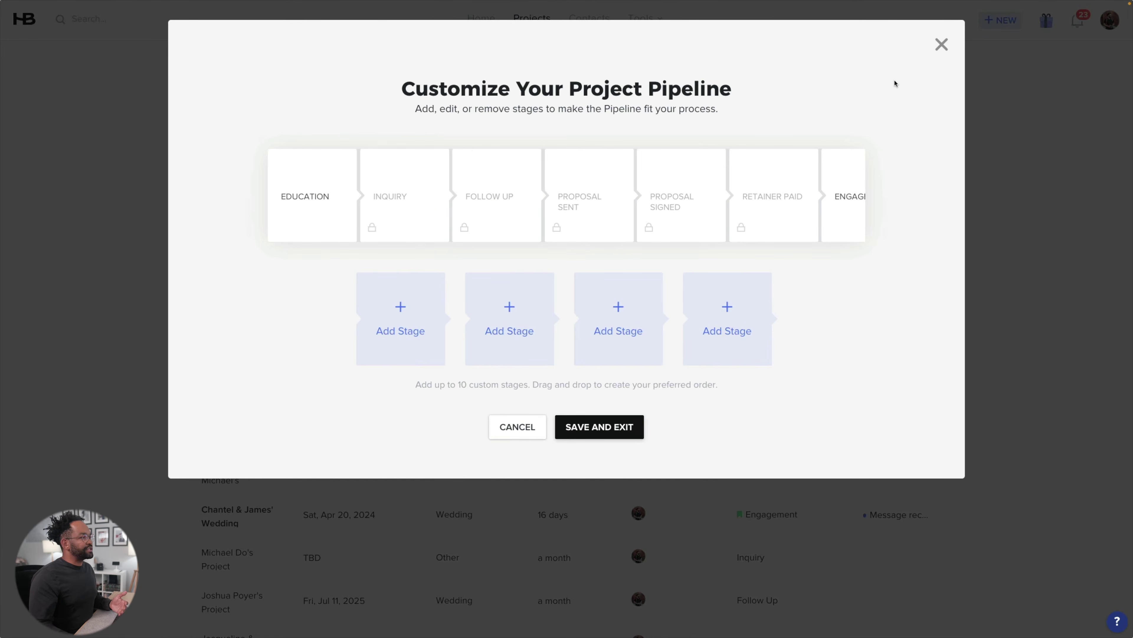
mouse_move(491, 236)
mouse_move(613, 233)
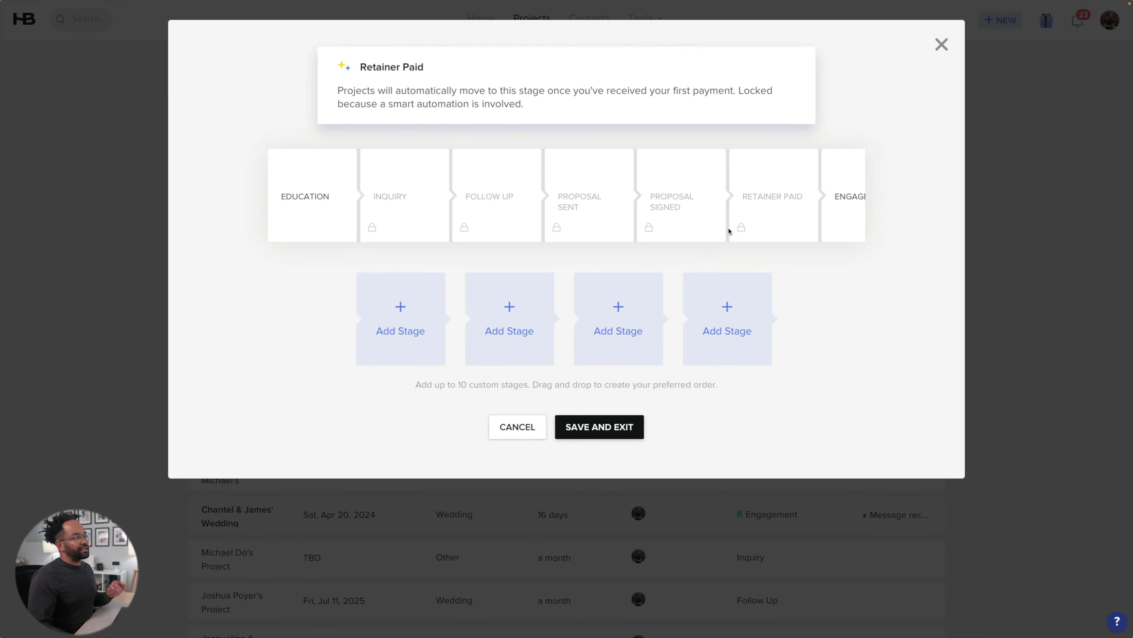
mouse_move(699, 230)
mouse_move(402, 225)
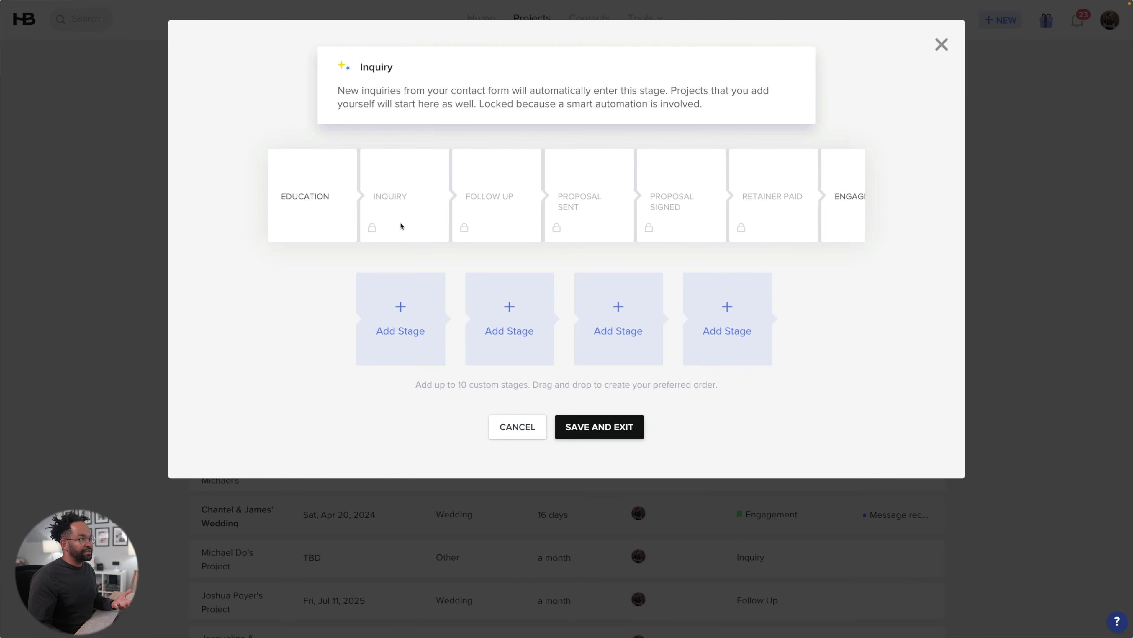
mouse_move(583, 210)
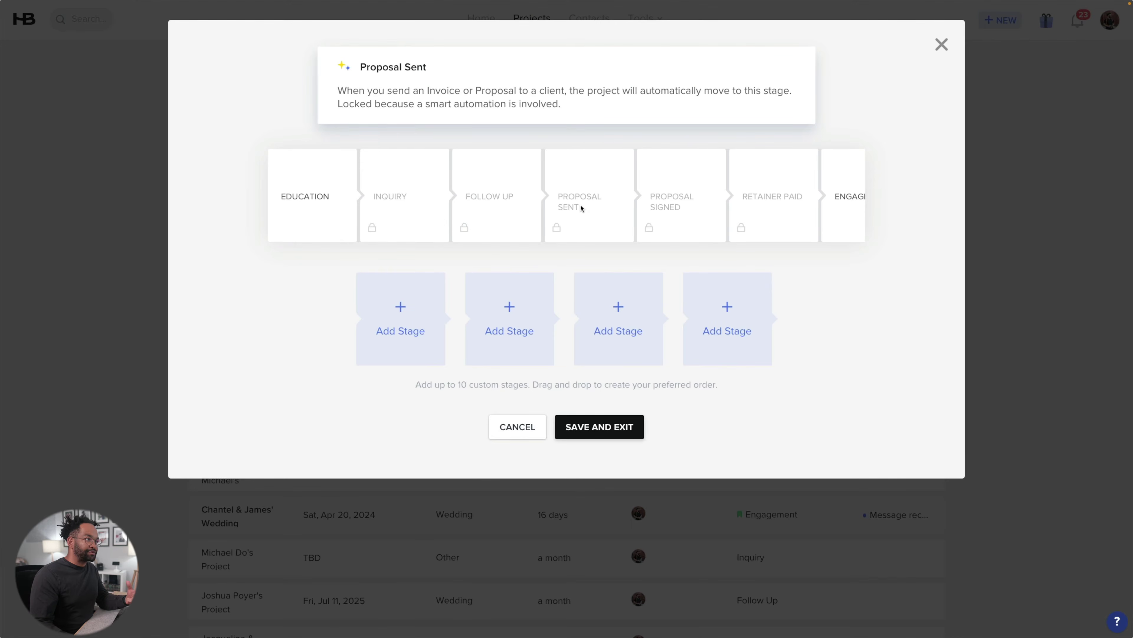
mouse_move(687, 199)
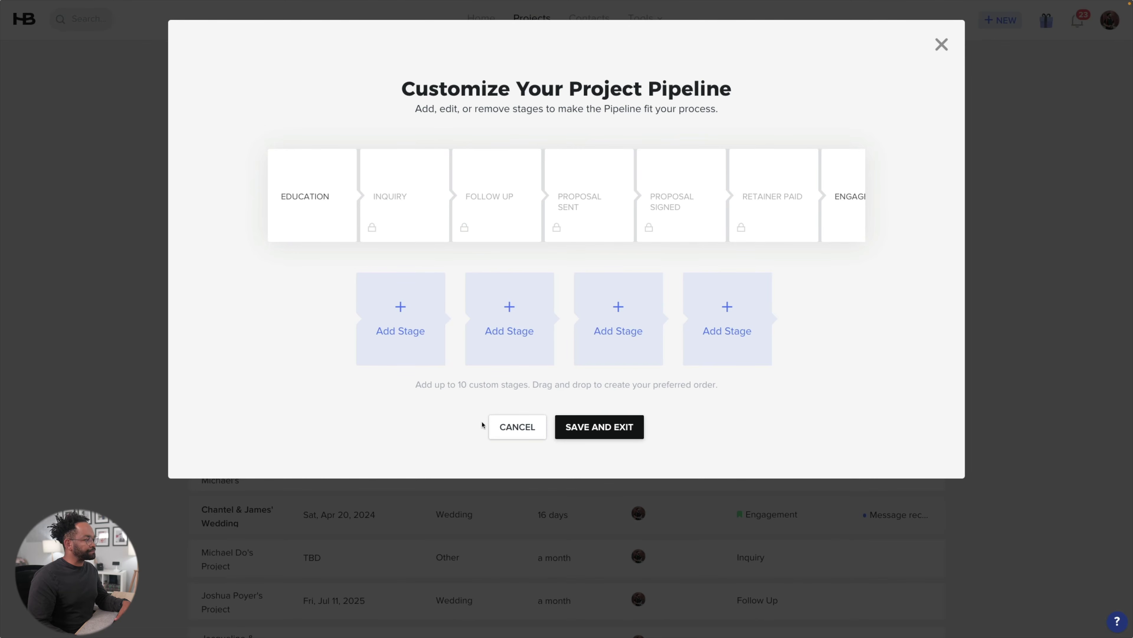
click(496, 427)
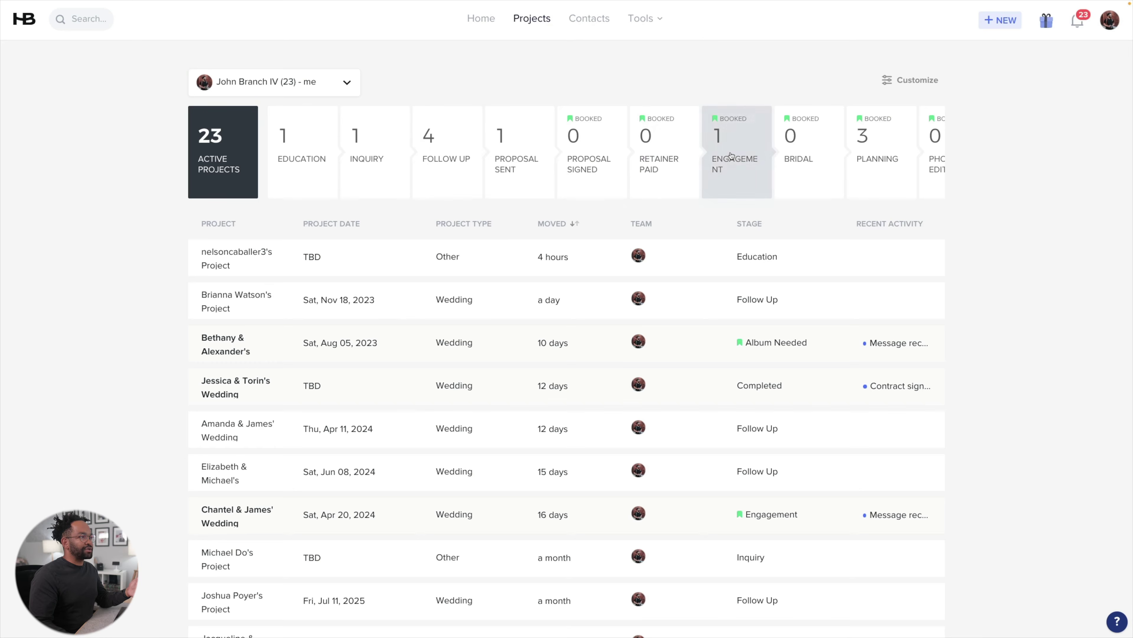
- Open the wedding project in the Engagement stage and read its activity history back to the client's original inquiry
click(725, 143)
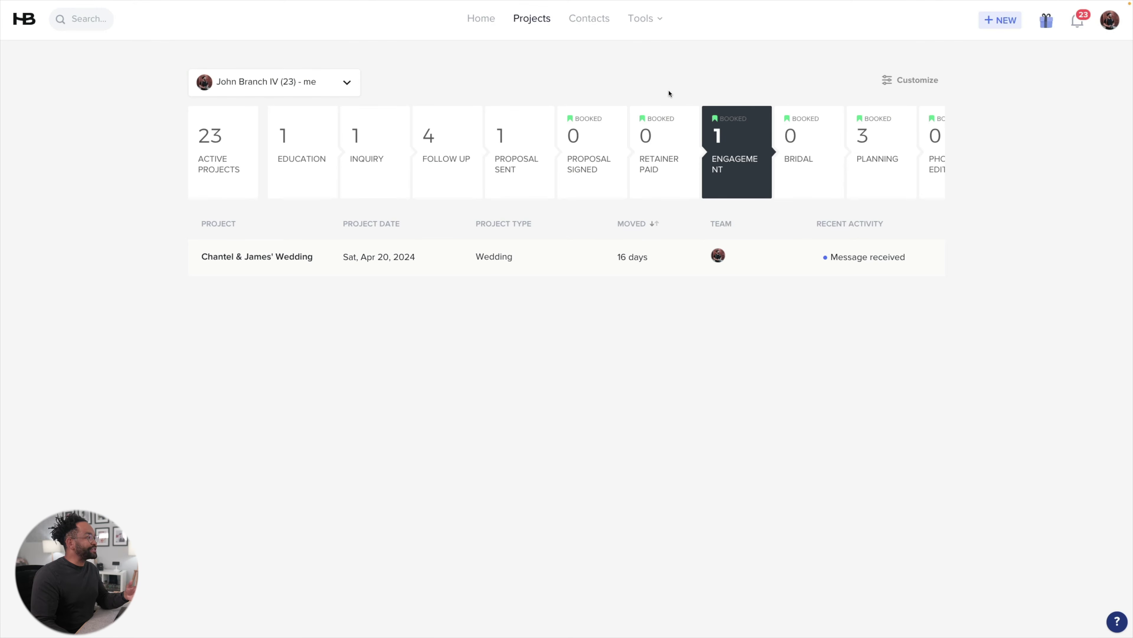
click(288, 262)
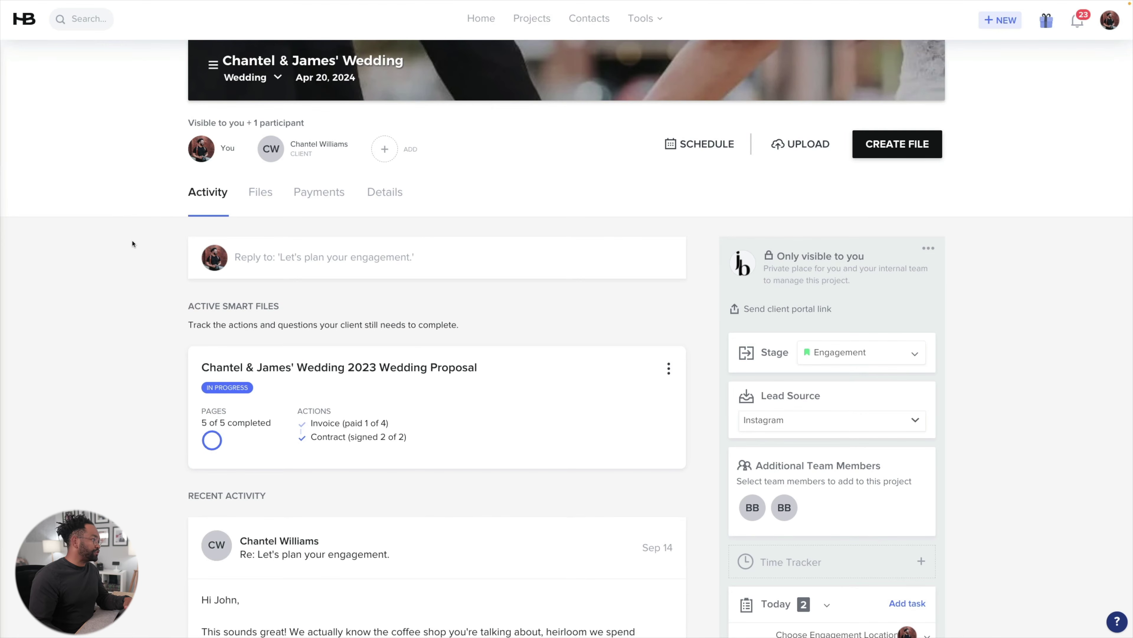
scroll(133, 243, down, 10)
scroll(133, 243, down, 20)
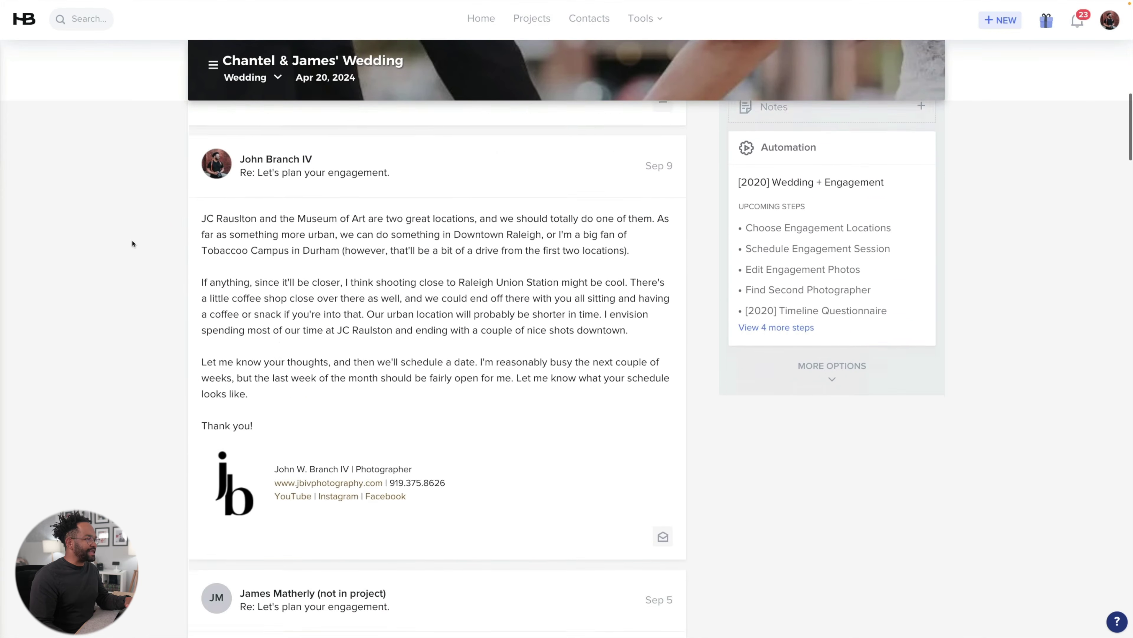
scroll(132, 243, down, 20)
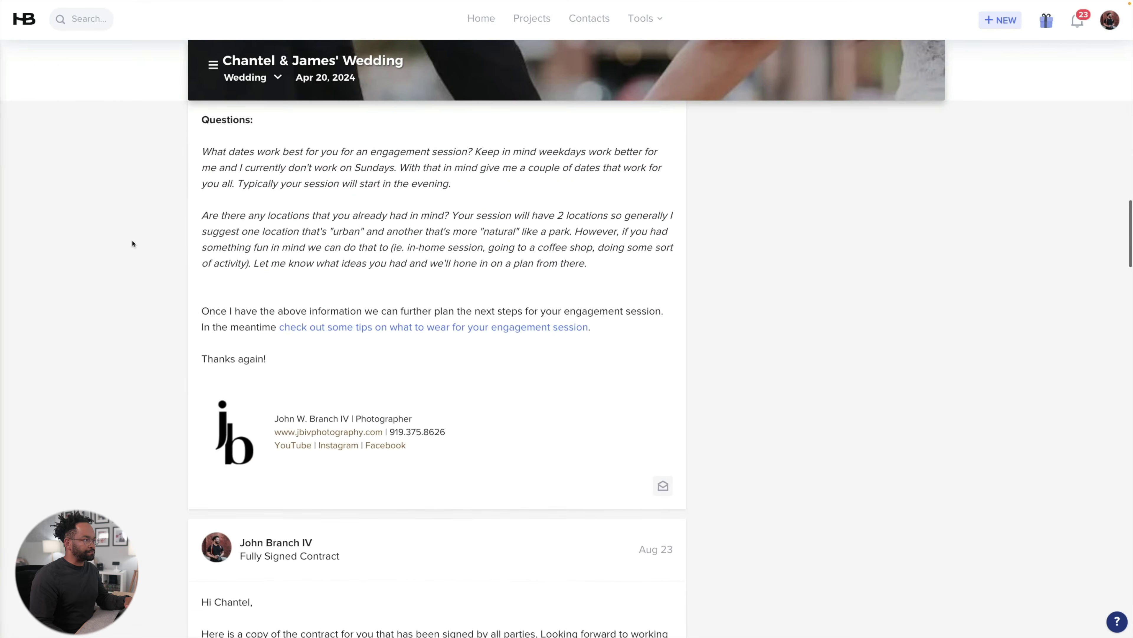
scroll(132, 244, down, 2)
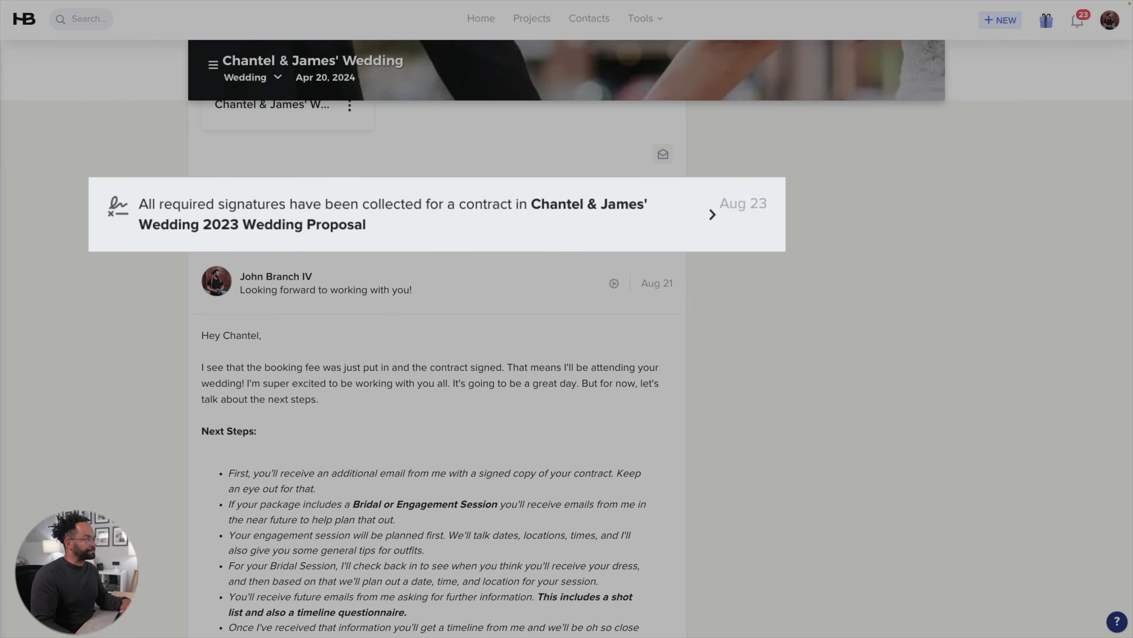
scroll(148, 214, down, 1)
scroll(148, 214, down, 15)
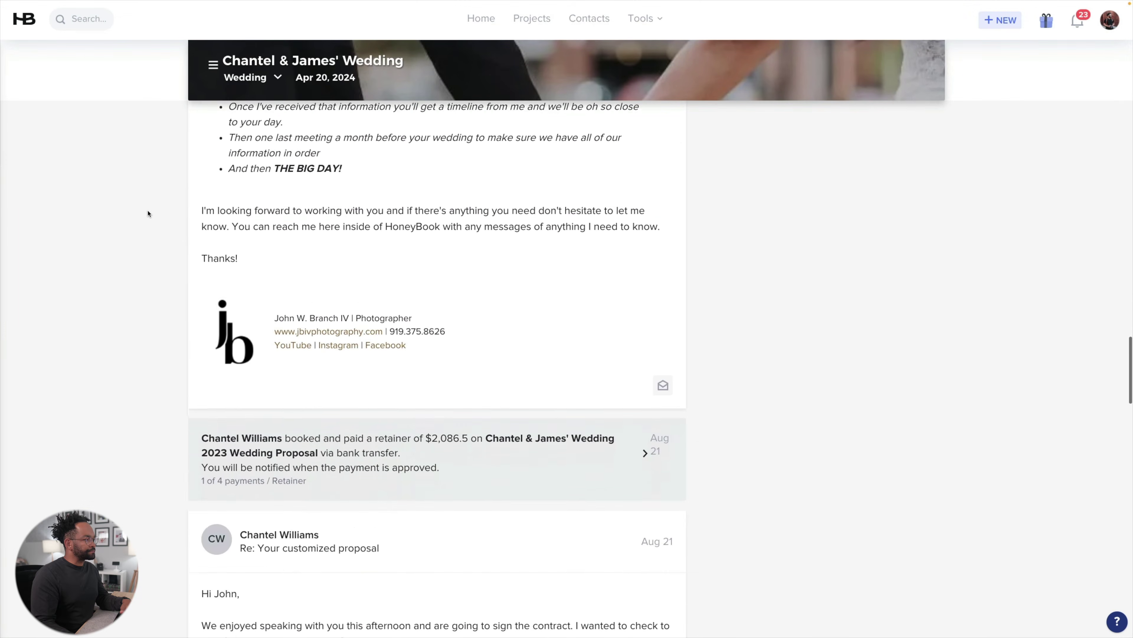
scroll(148, 214, down, 9)
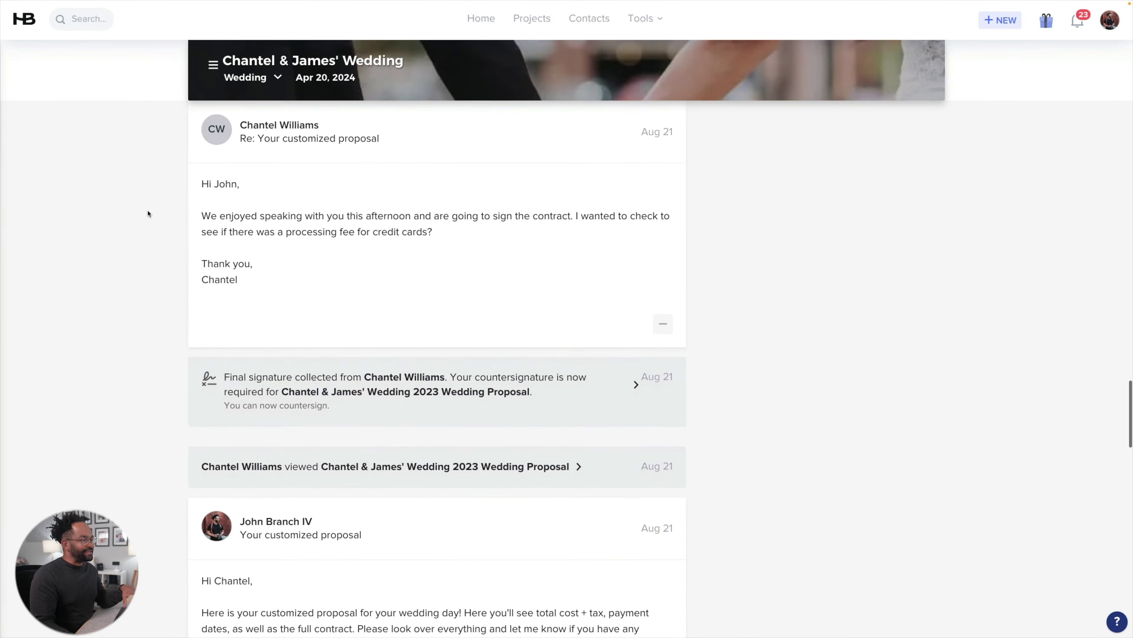
scroll(148, 213, down, 15)
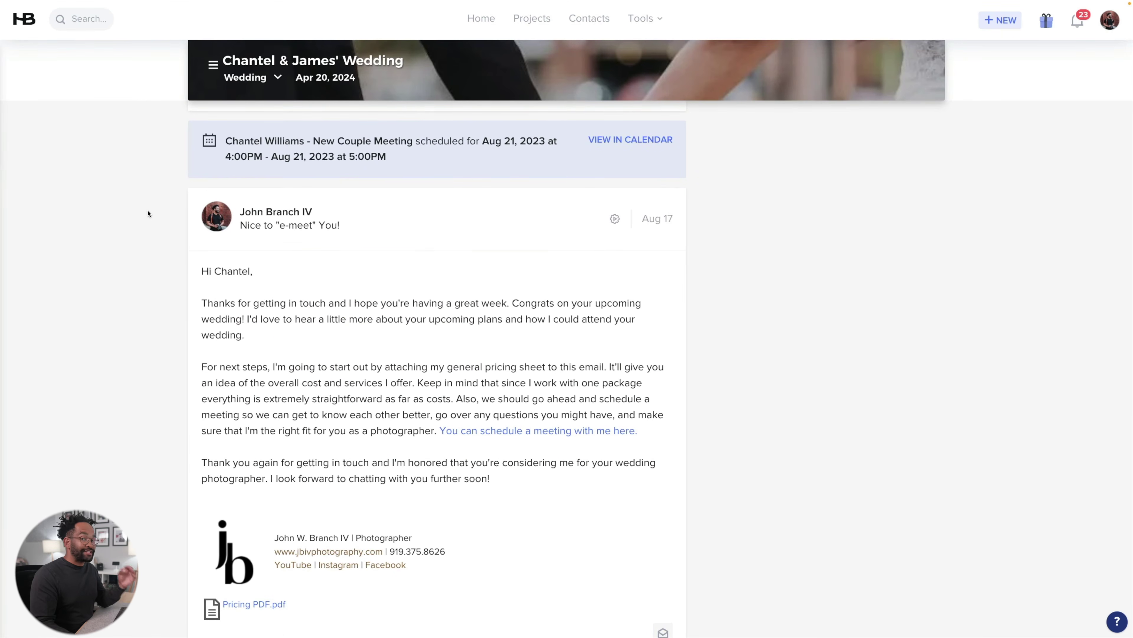
scroll(148, 214, down, 15)
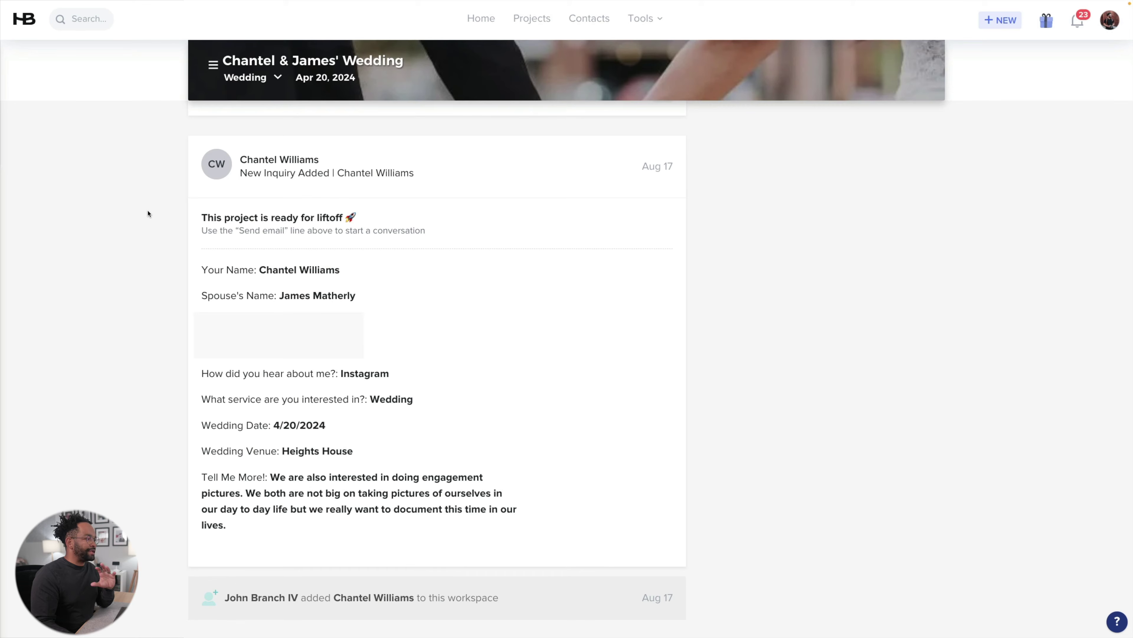
- Review the wedding project's current tasks and upcoming automation steps, and view its smart files and attachments
scroll(148, 214, up, 20)
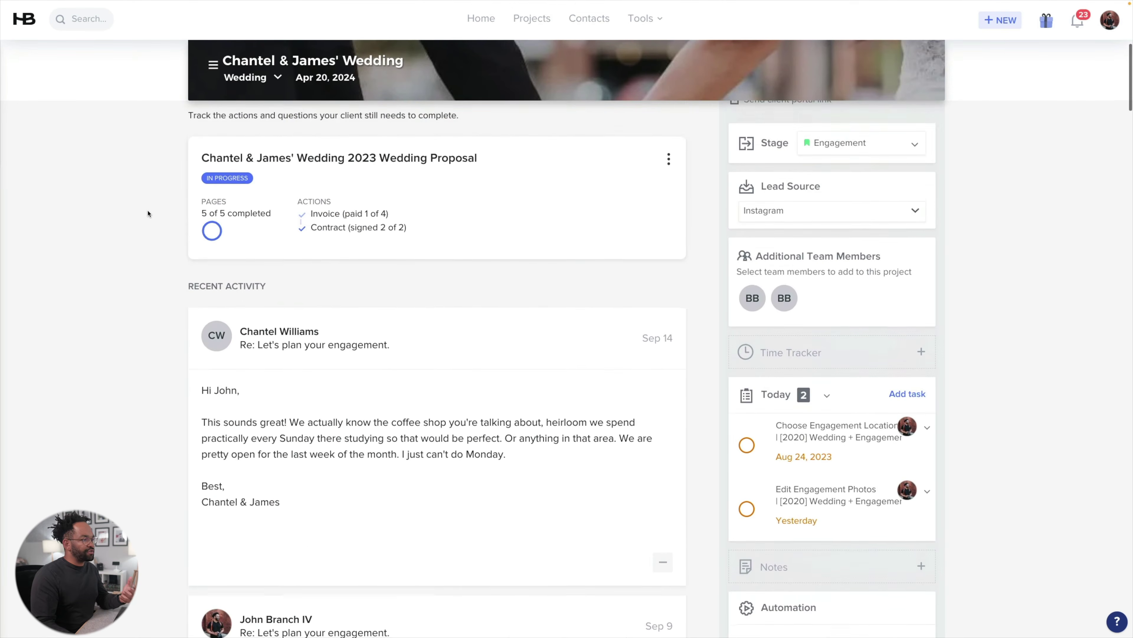
scroll(148, 213, down, 5)
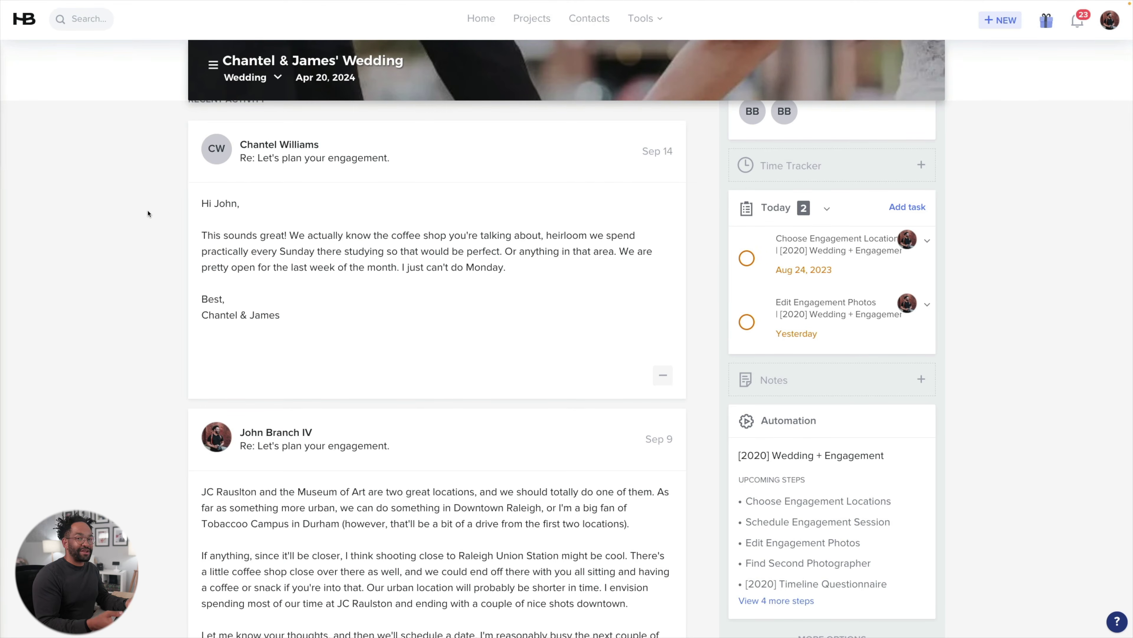
scroll(149, 213, up, 7)
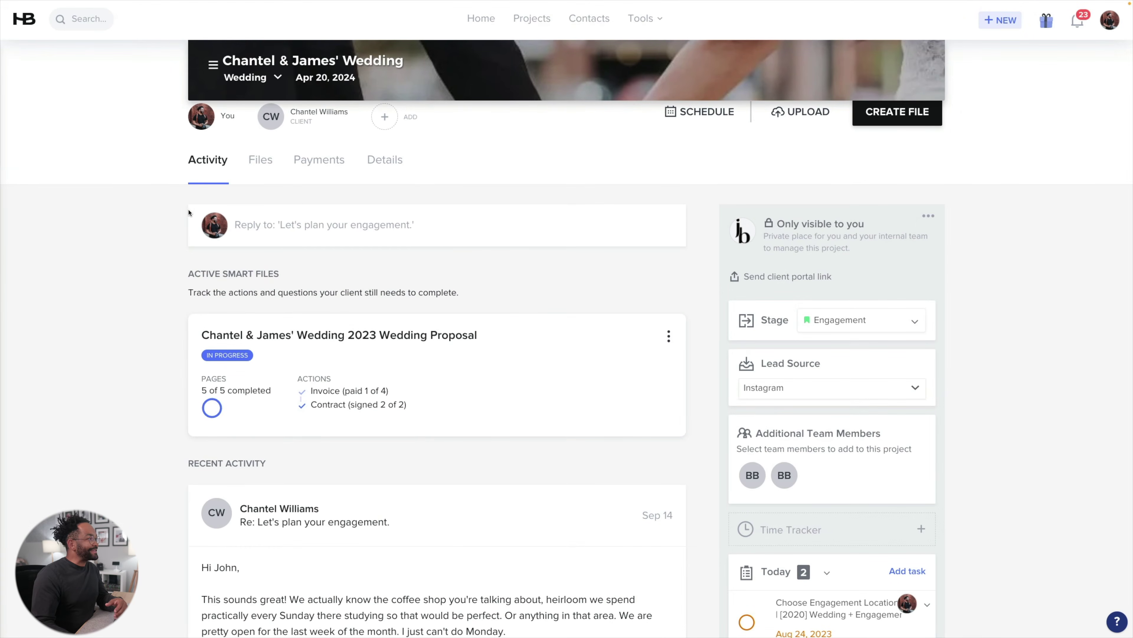
click(259, 165)
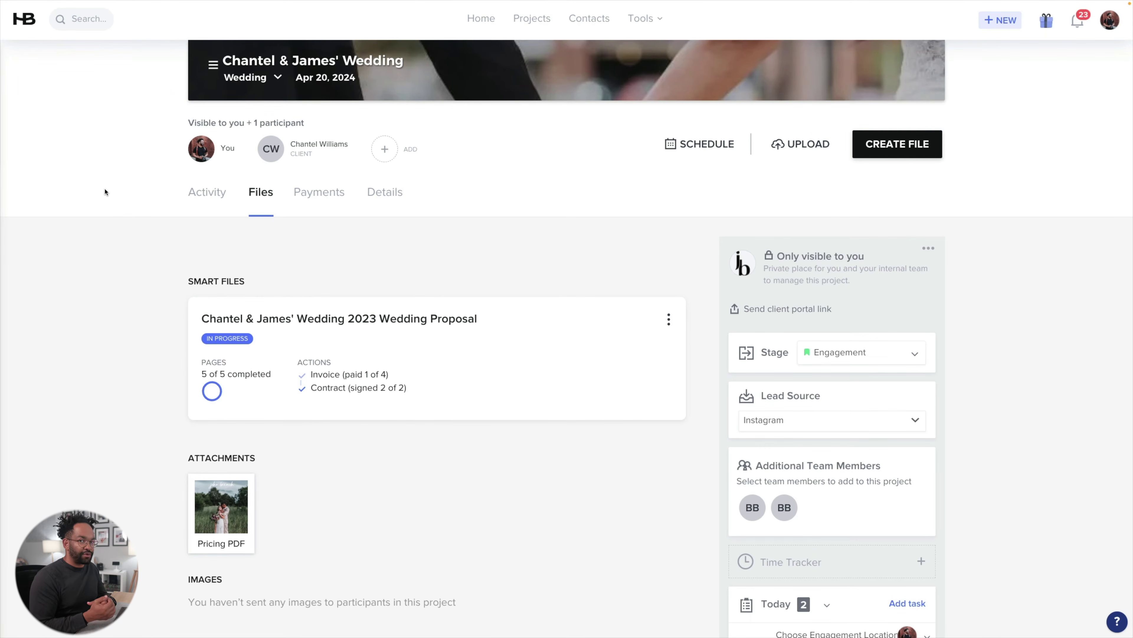
- Return to the project's activity and reveal its additional private options, including the workspace types available under Related Workspaces
click(207, 191)
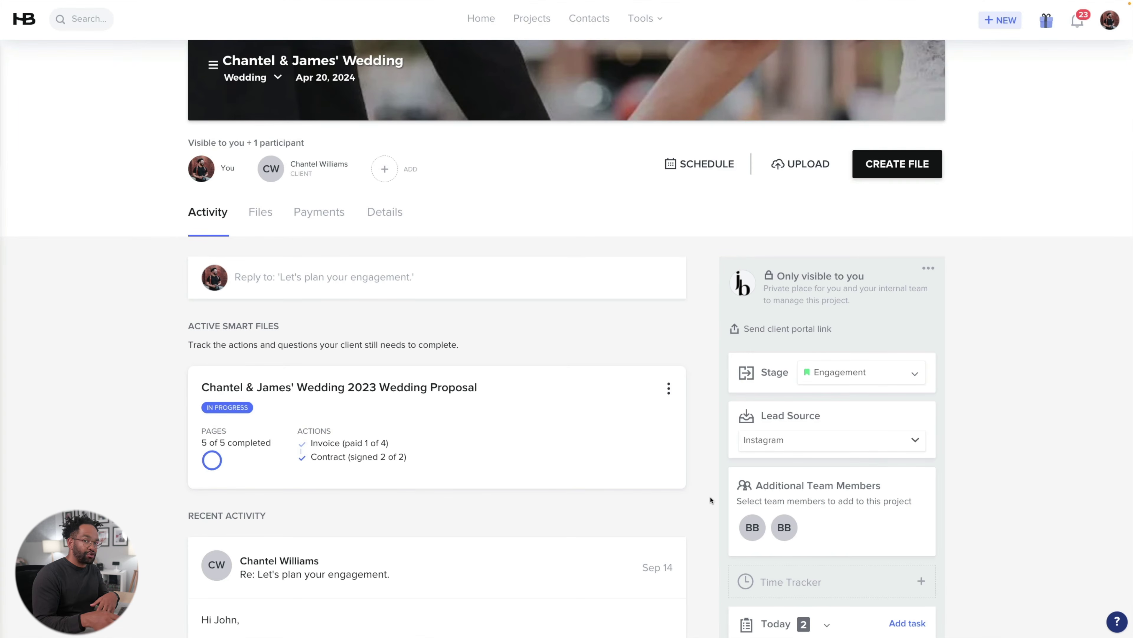
scroll(710, 500, down, 12)
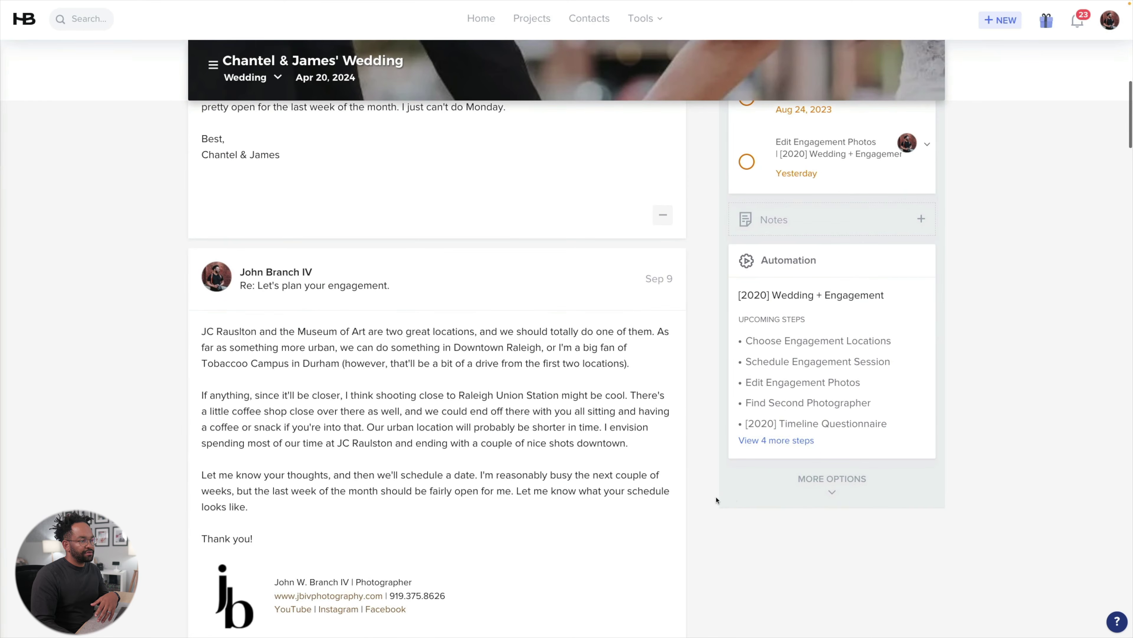
click(722, 488)
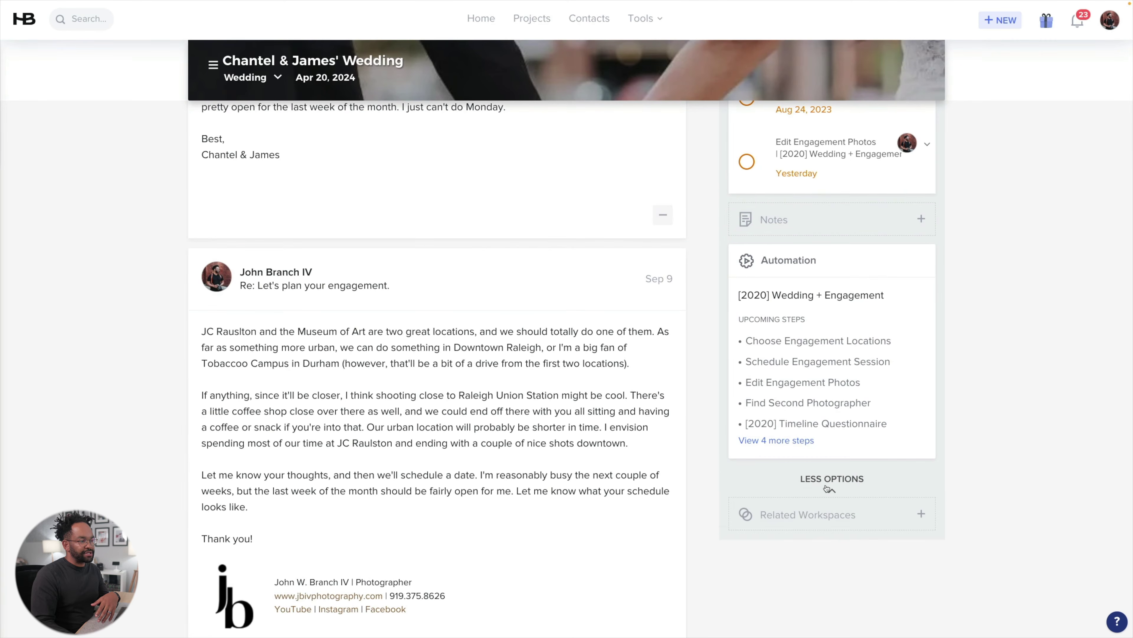
click(724, 487)
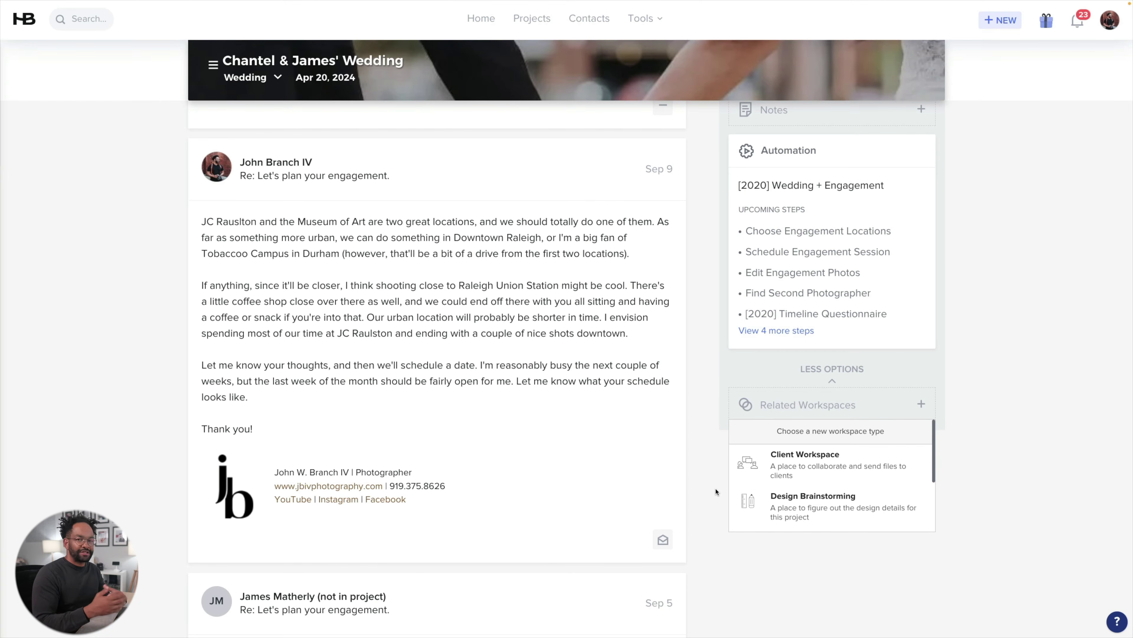
scroll(833, 482, down, 3)
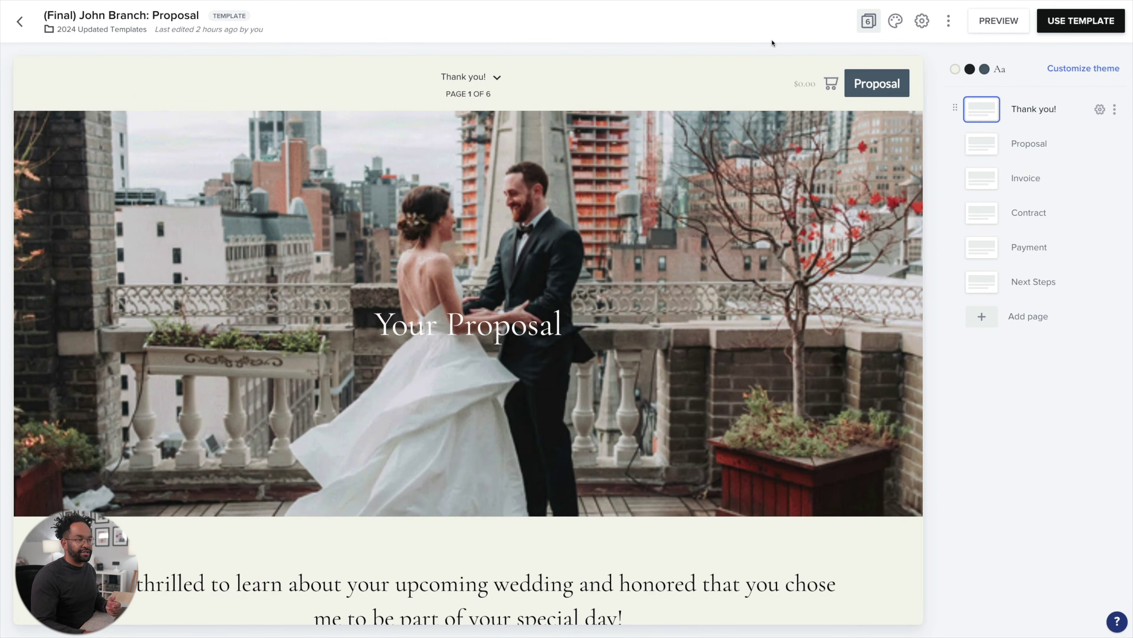
- Open the proposal template's Contract page and check which information sources the Company's Phone Number smart field can link to
click(974, 214)
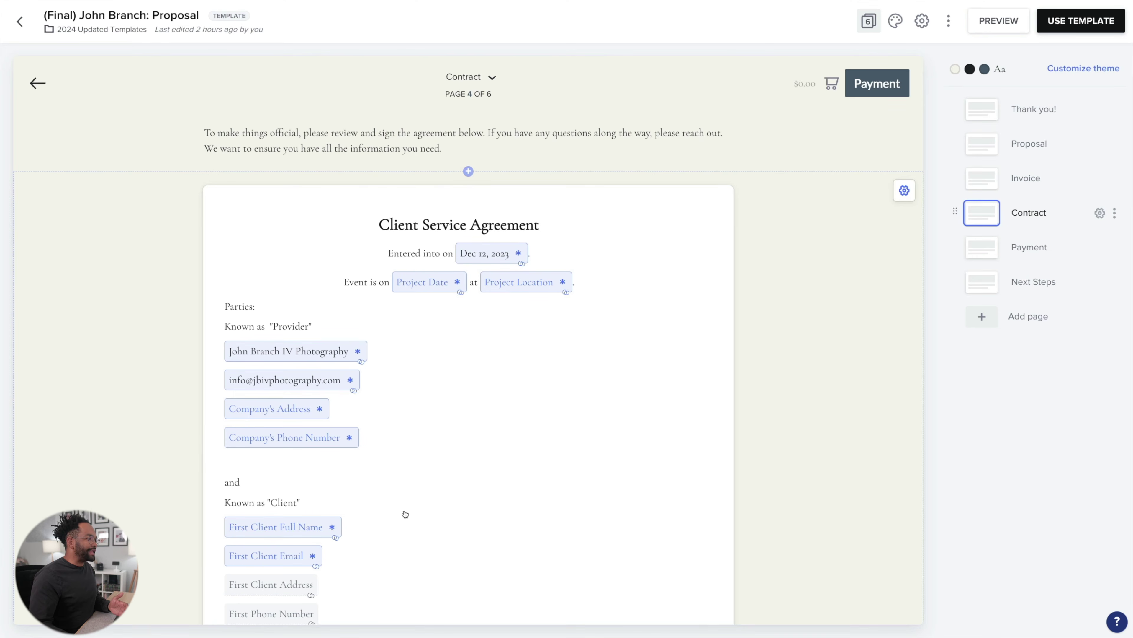
click(336, 435)
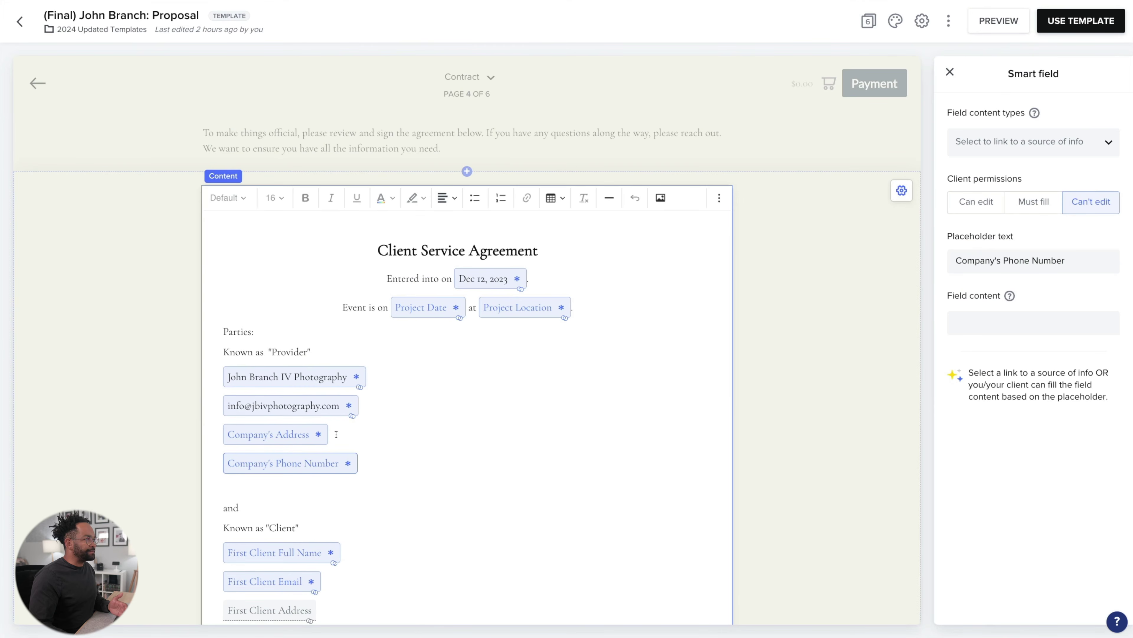
click(1043, 141)
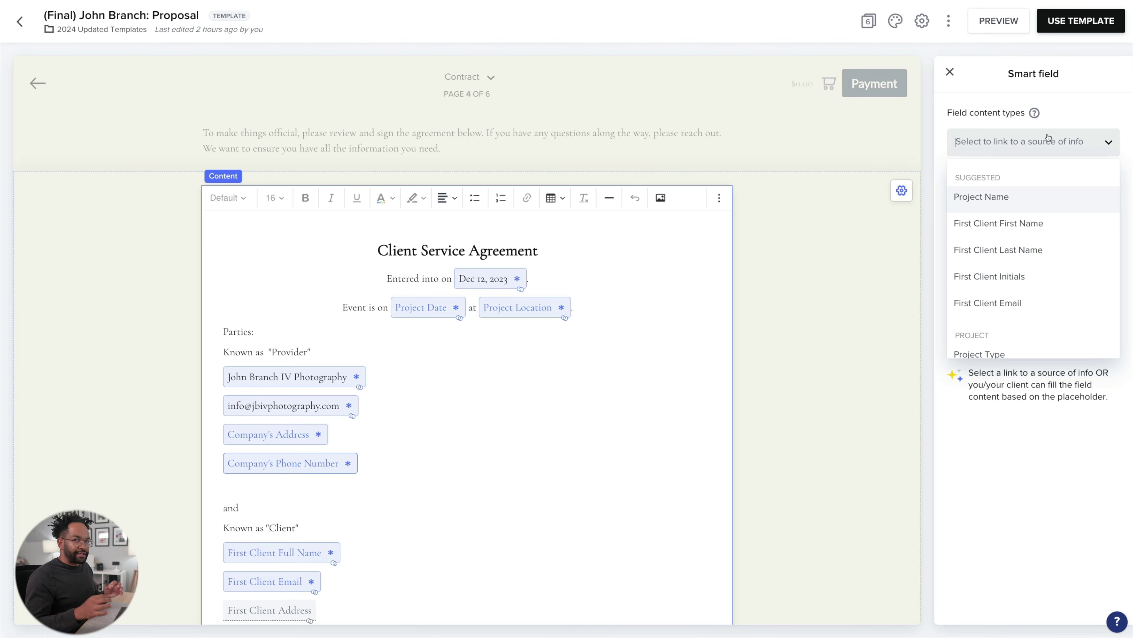
click(809, 261)
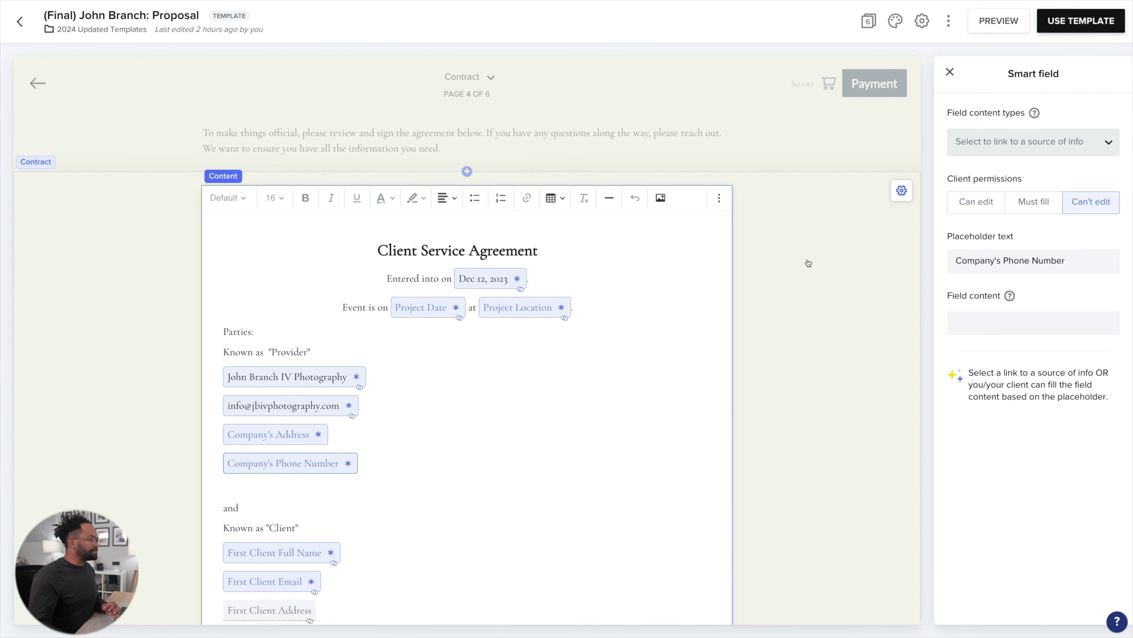
- Review the rest of the Client Service Agreement down to its signature lines and leave the contract's text editing
scroll(809, 262, down, 6)
scroll(809, 262, down, 8)
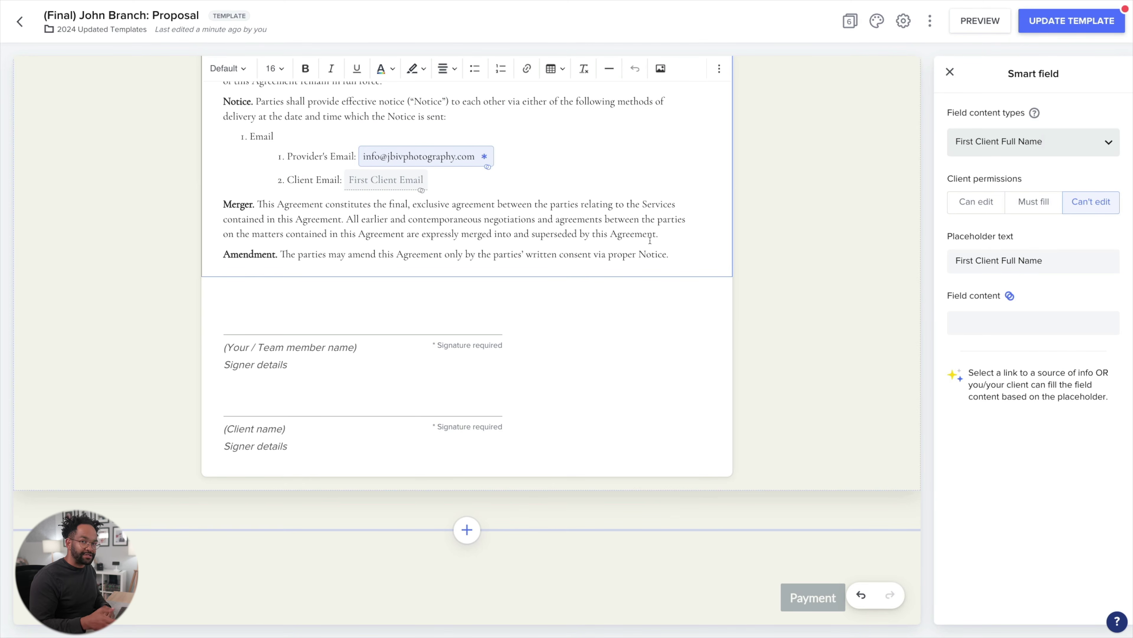
click(851, 311)
- Add a fifth payment to the payment schedule on the proposal template's Invoice page
scroll(851, 312, up, 15)
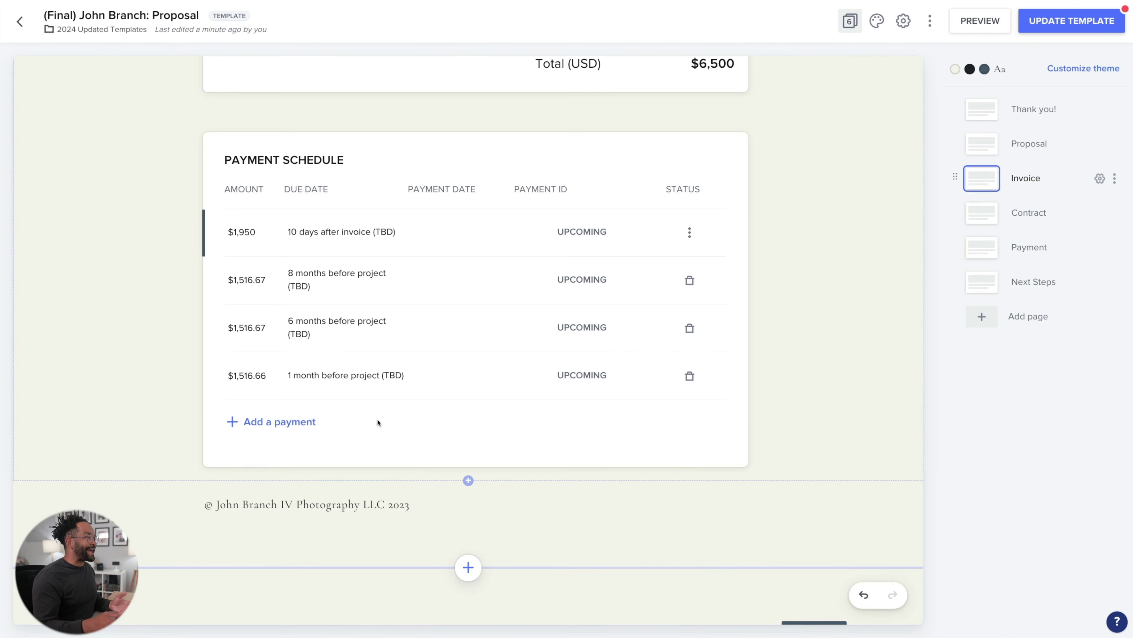
click(294, 424)
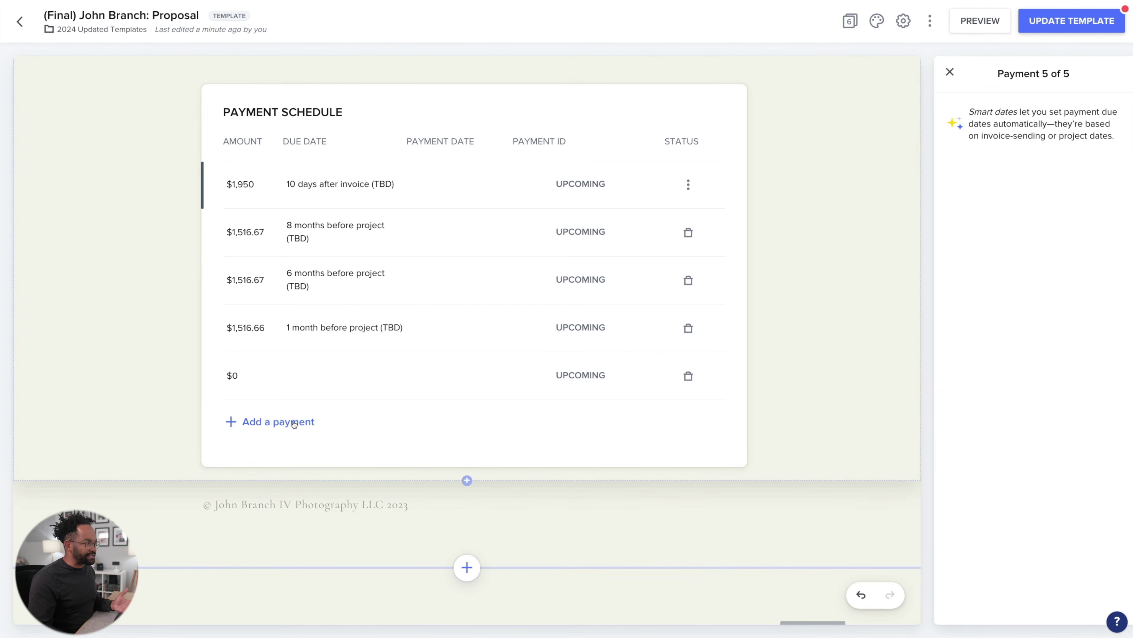
- Check the Percentage and Custom ways of setting the fifth payment's amount, leaving the amount settings without saving a change
click(241, 377)
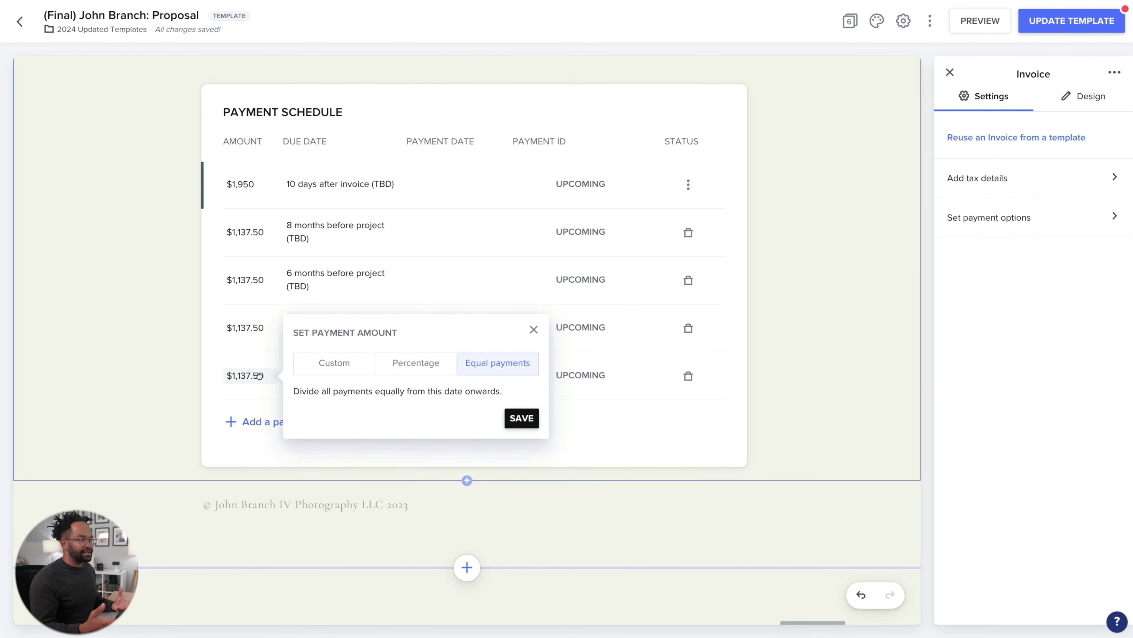
click(403, 366)
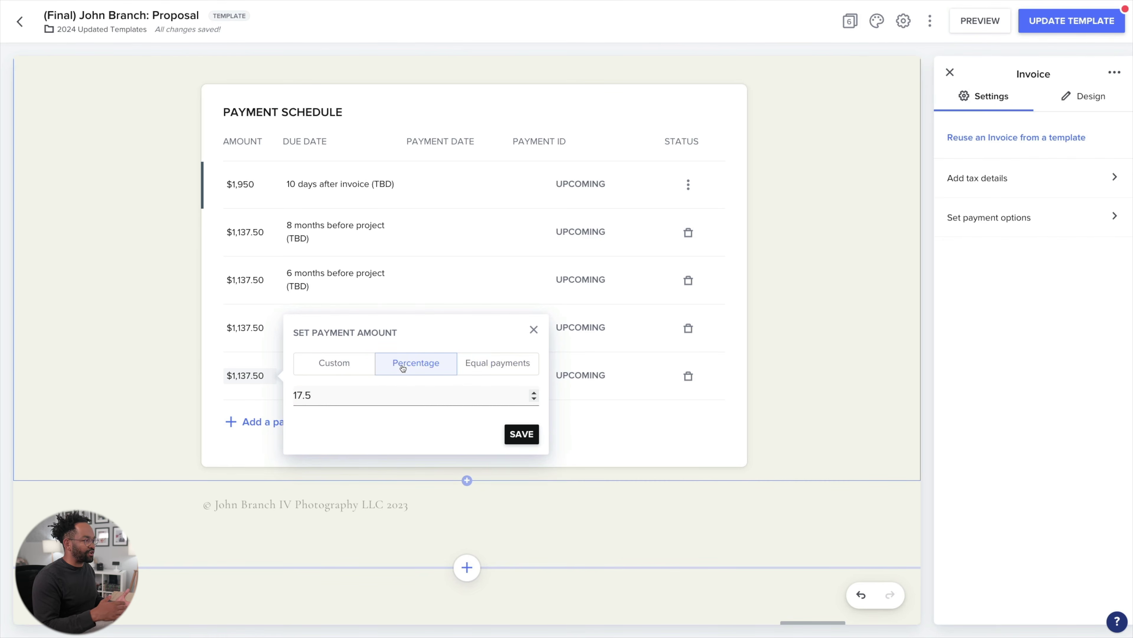
click(323, 364)
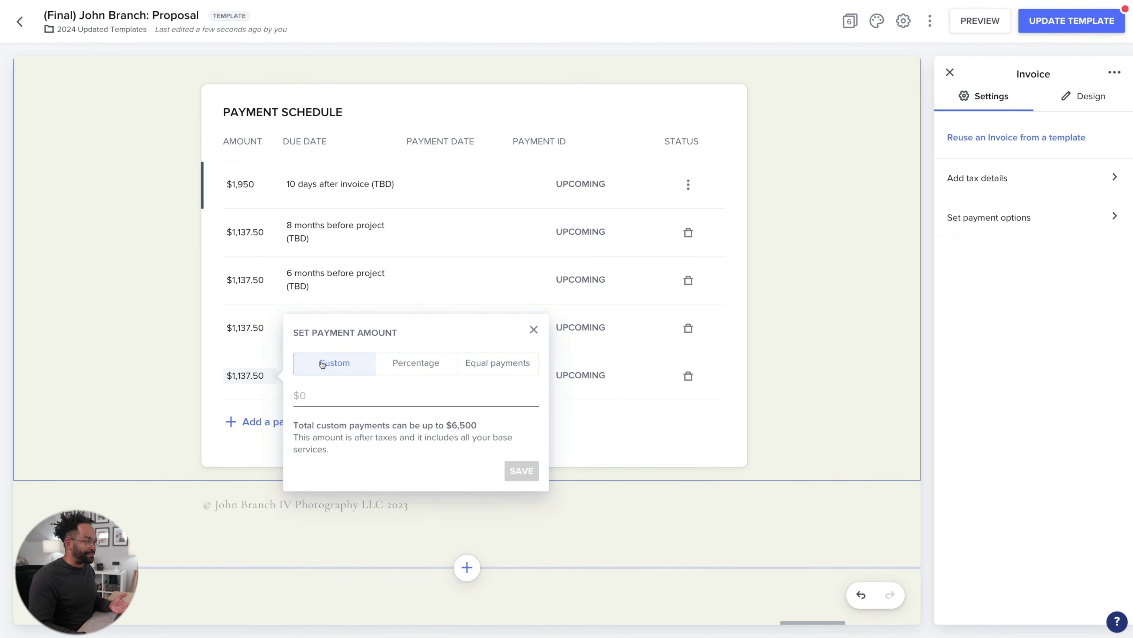
click(209, 366)
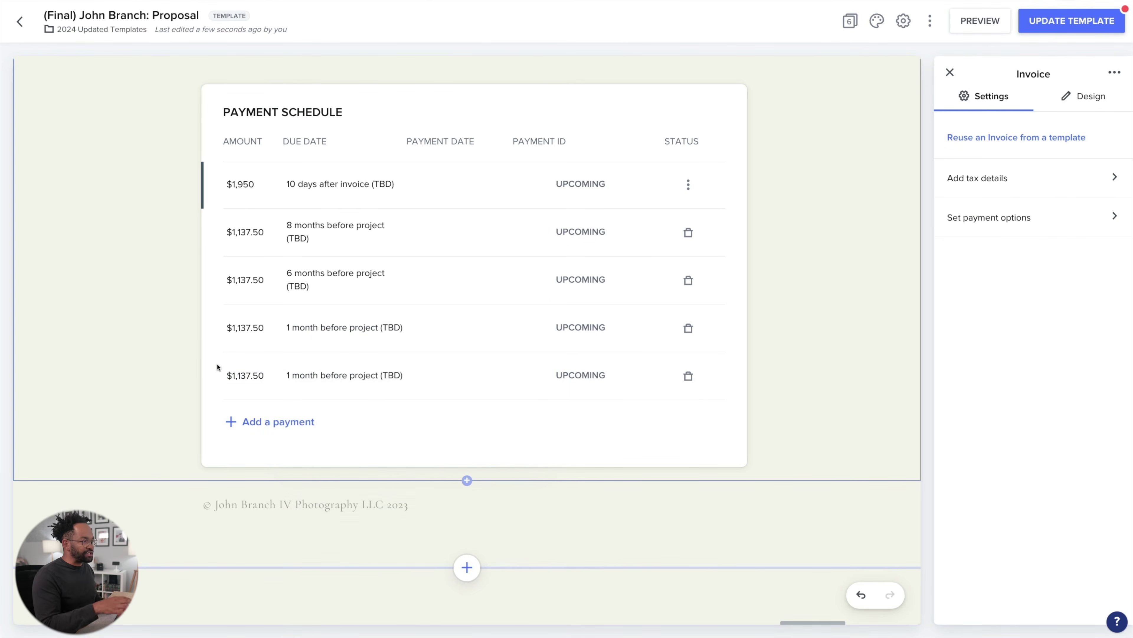
- Check the time unit and reference date choices for the fifth payment's smart due date, and leave the due date settings without saving
click(289, 377)
click(502, 407)
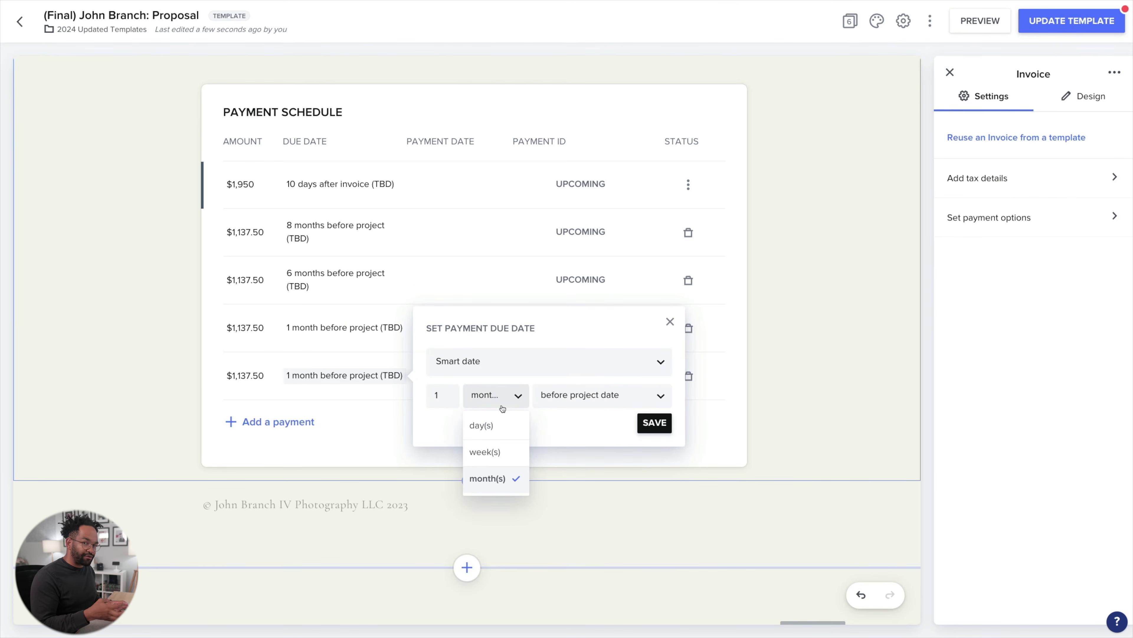
click(565, 404)
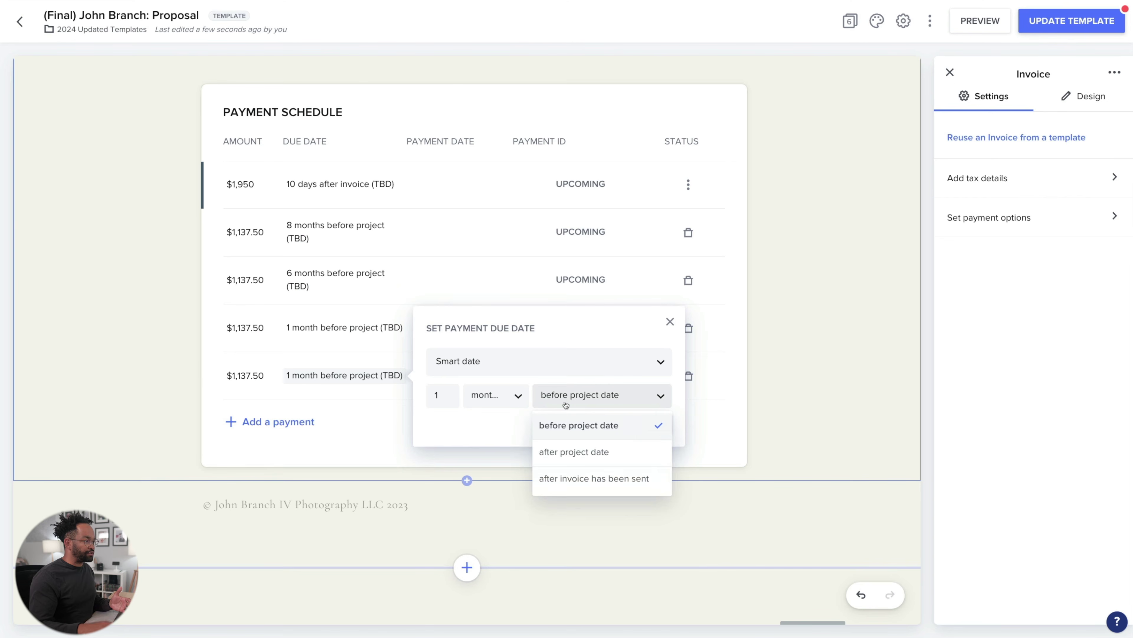
click(565, 404)
click(831, 433)
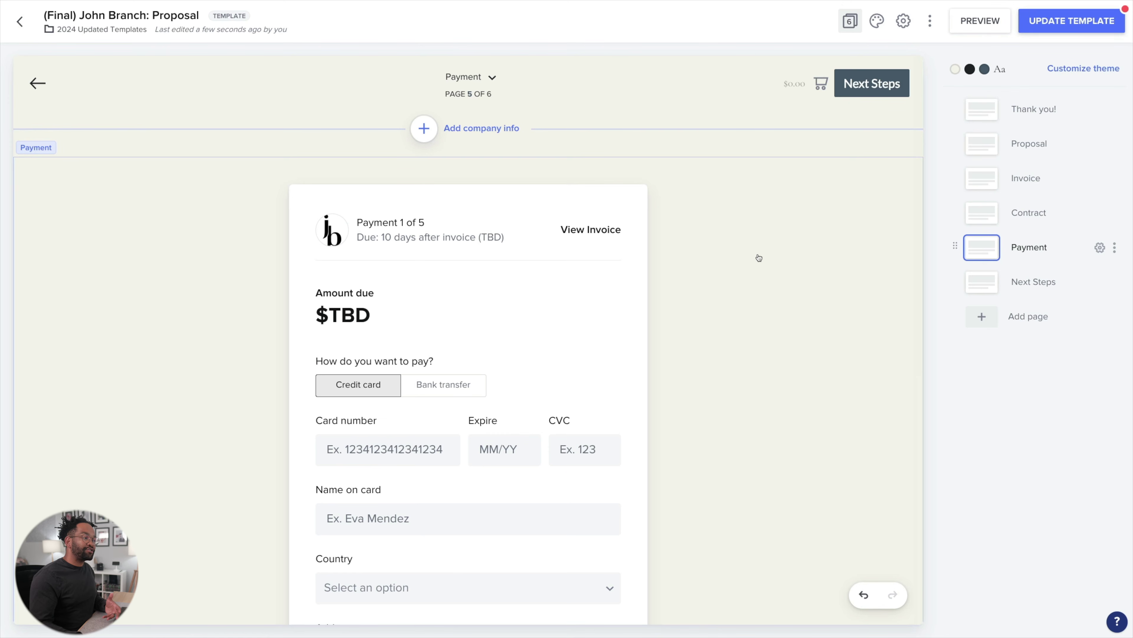
- Review the proposal template's Payment page from the card details down to the tip and Autopay options
scroll(759, 258, down, 8)
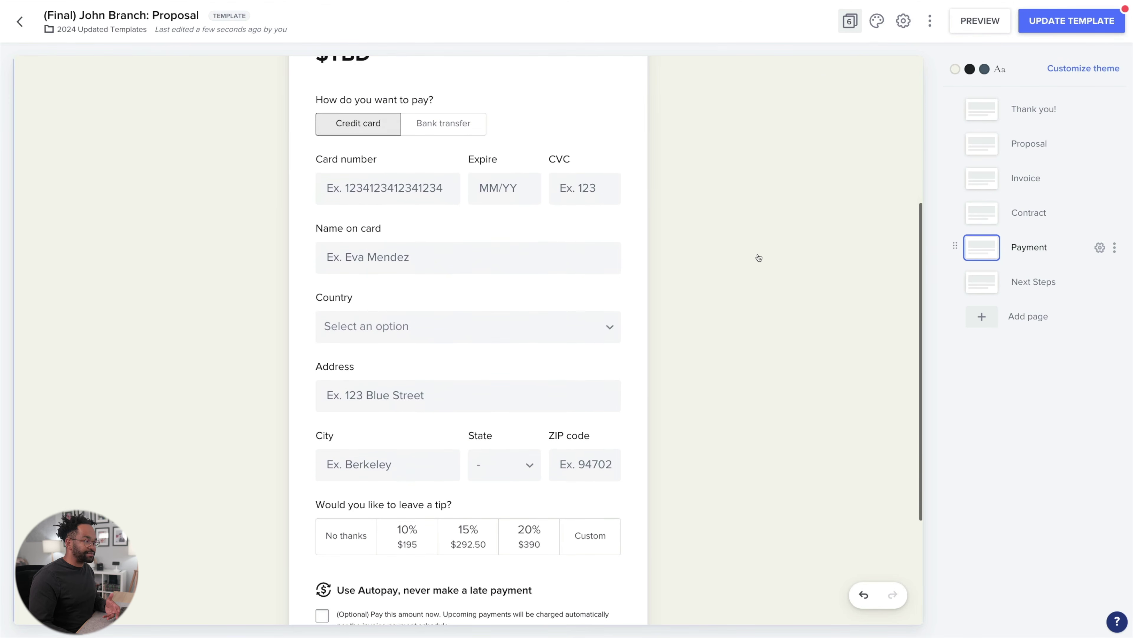